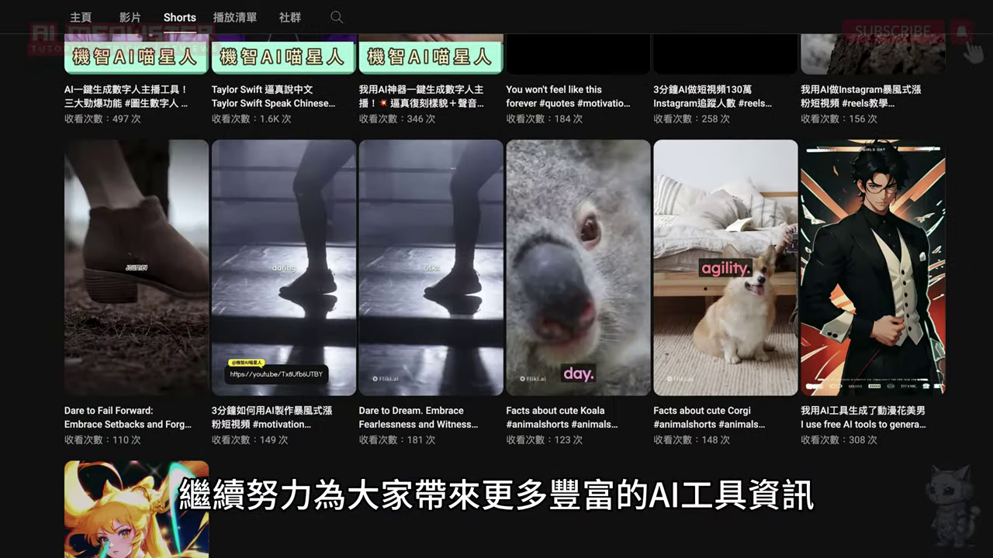
pyautogui.scroll(-1, 504, 295)
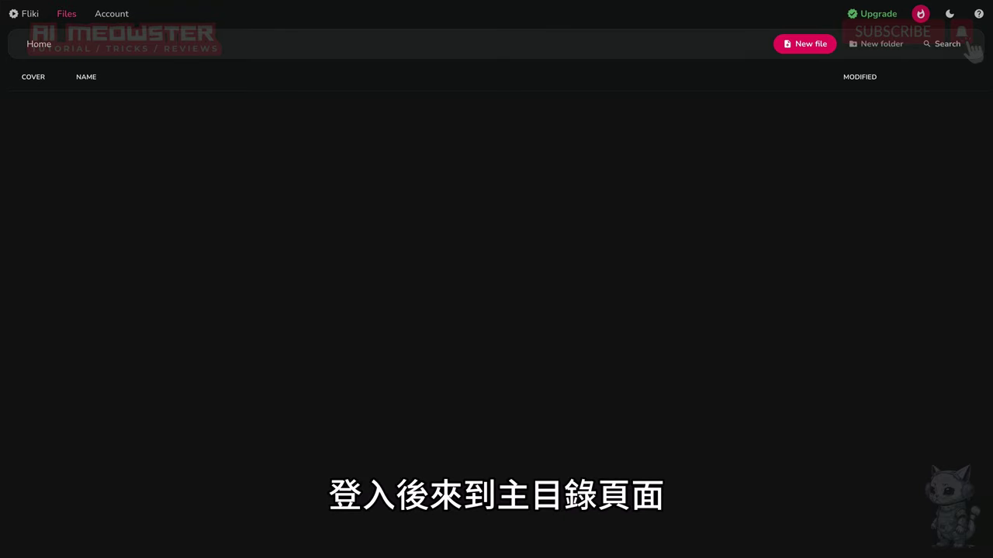
# - Start a new video file named Quotes in English with the United States dialect
pyautogui.click(810, 45)
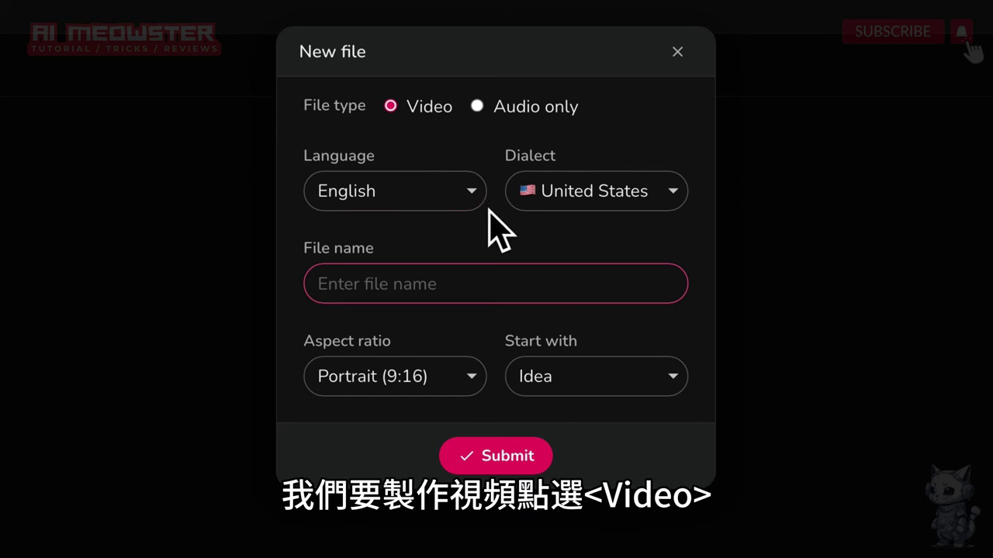
pyautogui.click(481, 205)
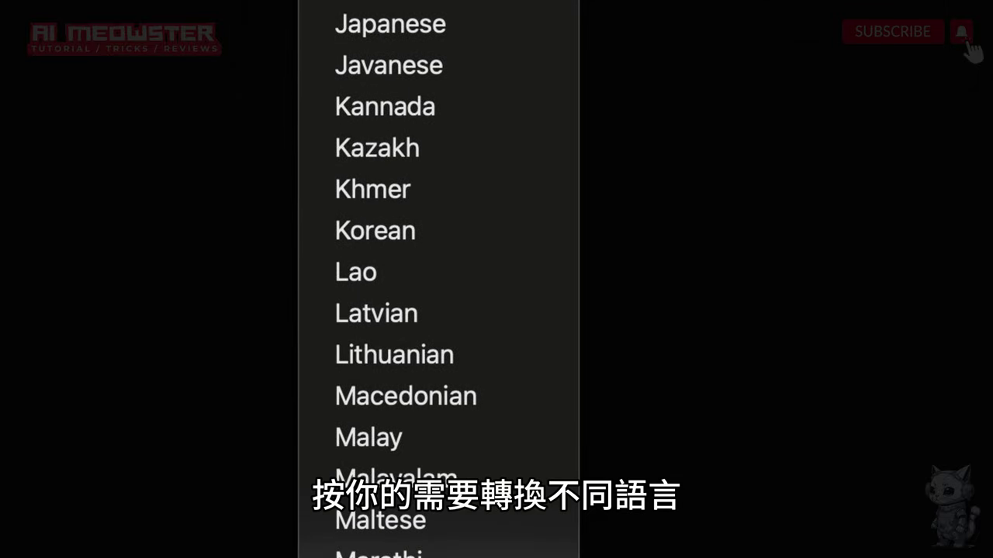
pyautogui.click(625, 198)
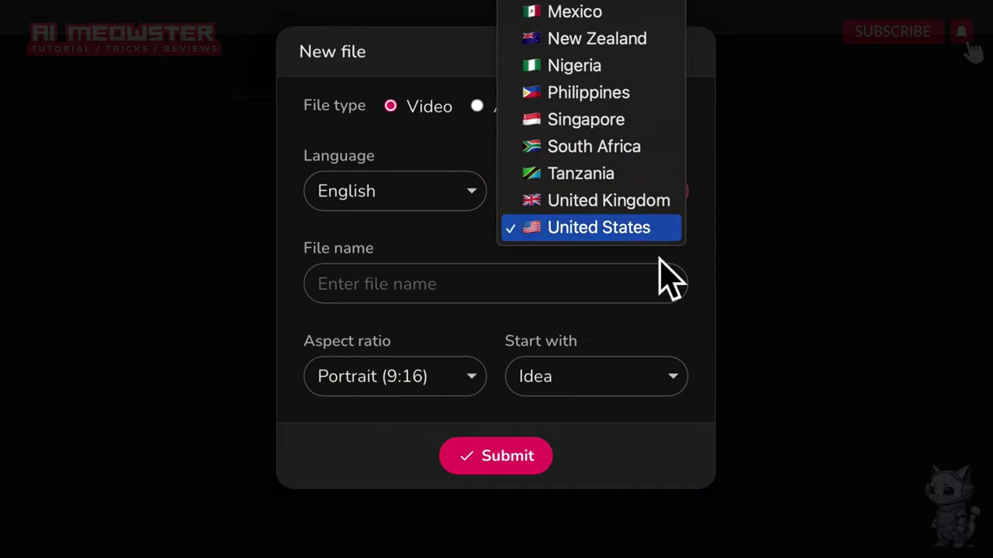
pyautogui.click(668, 195)
pyautogui.click(544, 299)
pyautogui.write('Qu')
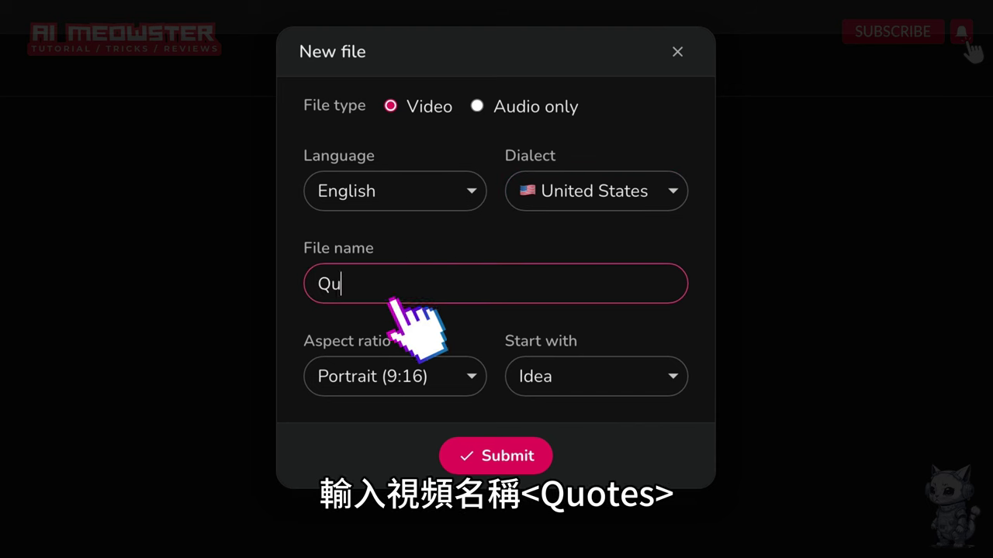
pyautogui.write('otes')
# - Set the new file's aspect ratio to Landscape (16:9), start it with Idea, and submit it
pyautogui.click(427, 392)
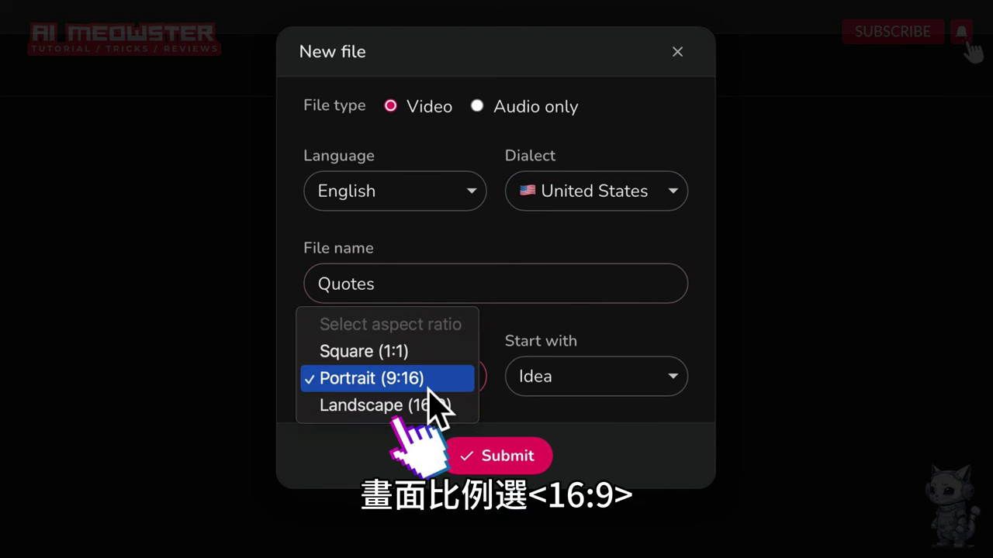
pyautogui.click(459, 405)
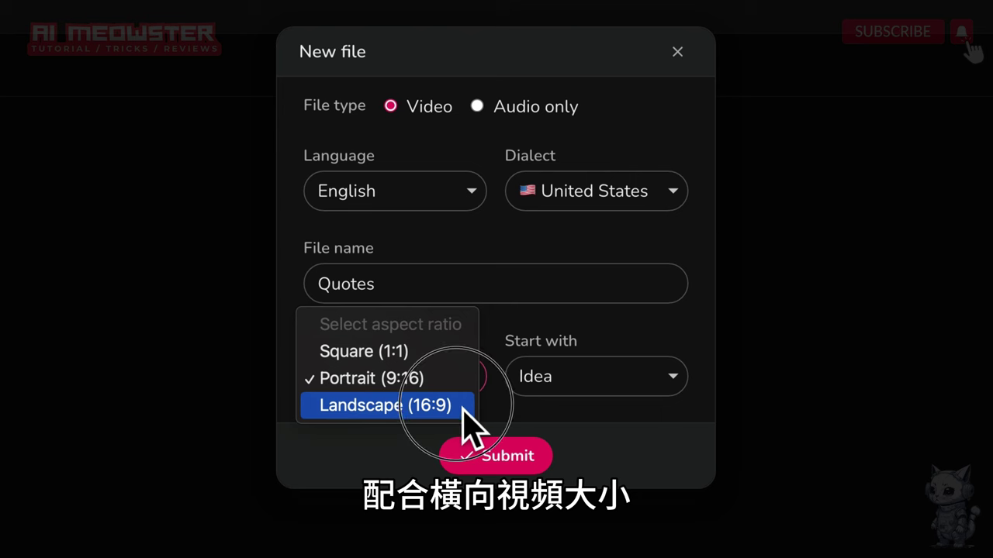
pyautogui.click(660, 391)
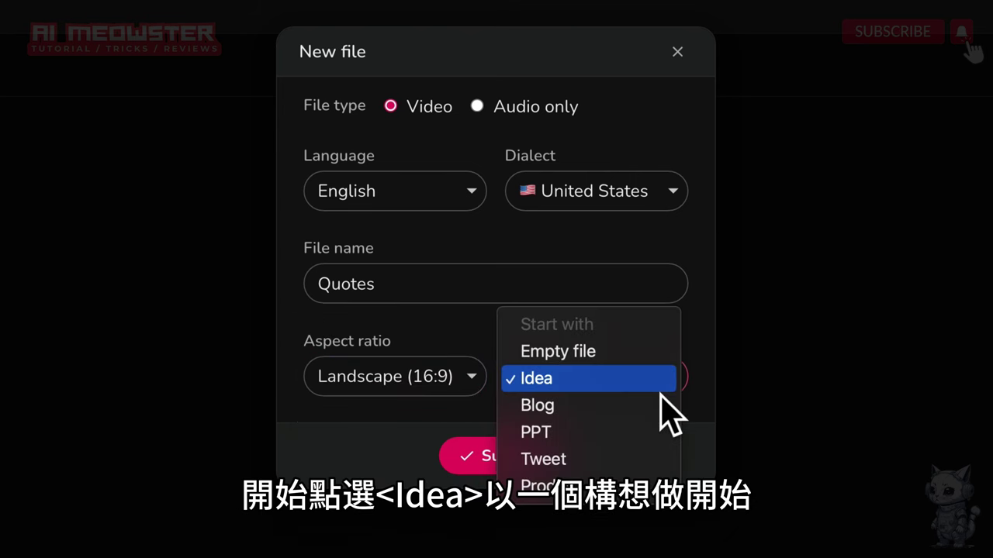
pyautogui.click(660, 392)
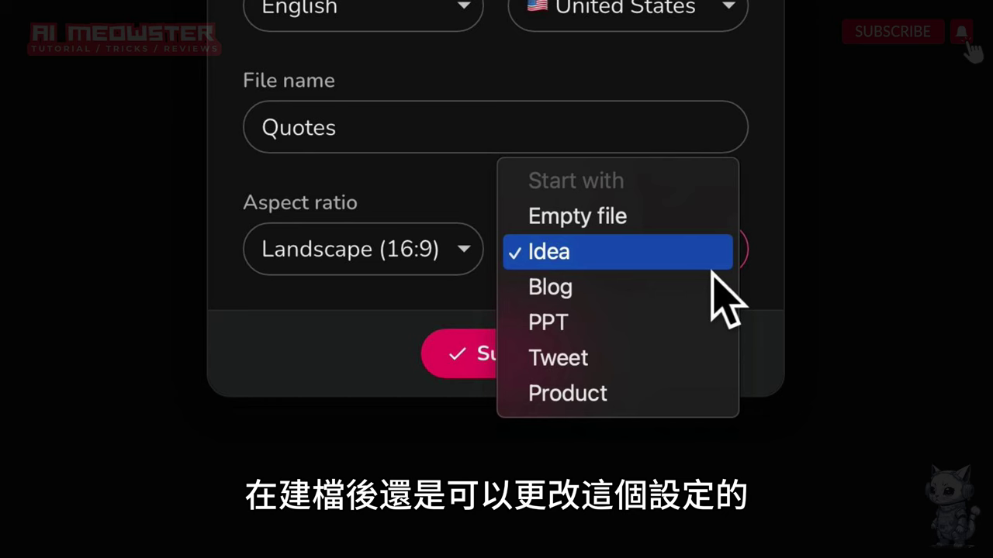
pyautogui.click(712, 264)
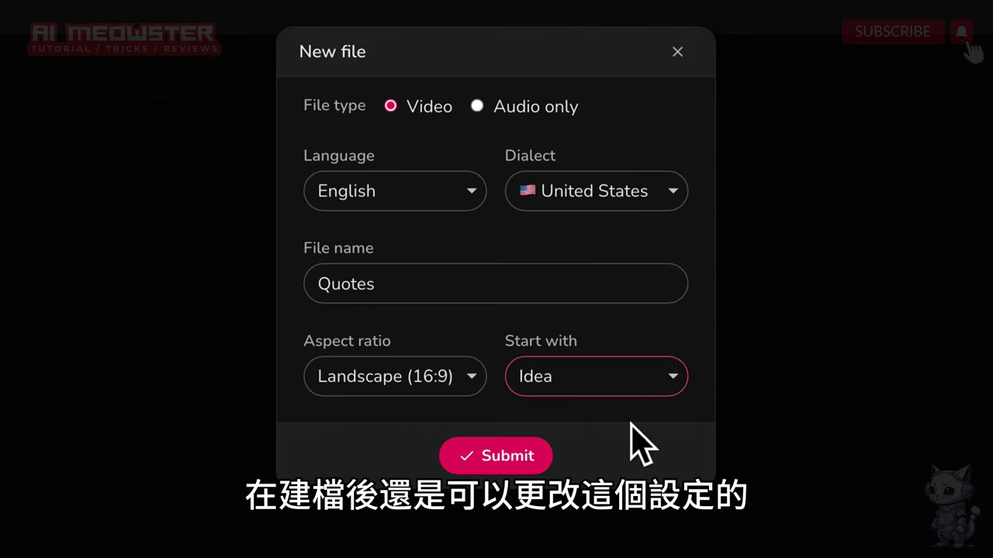
pyautogui.click(537, 467)
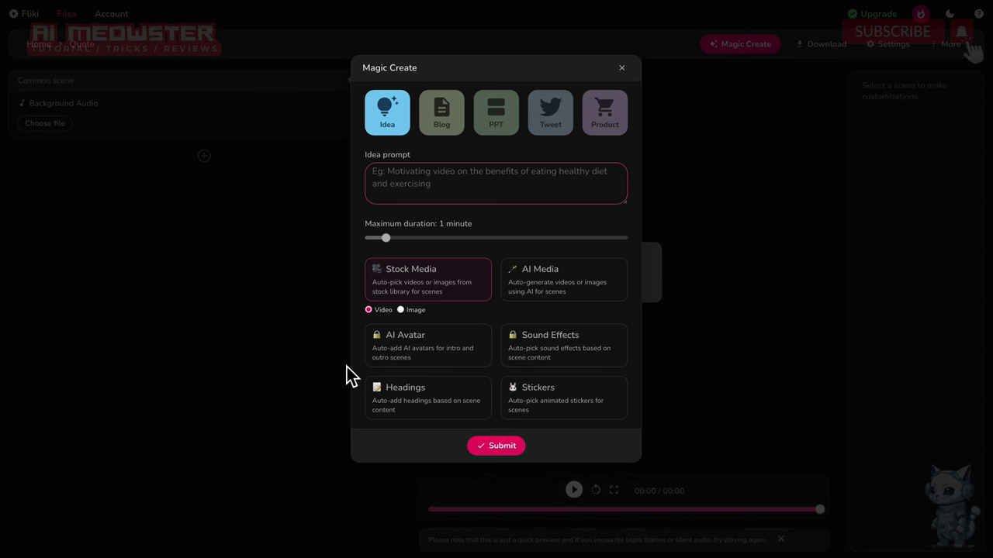
# - Enter the idea prompt "10 Motivational quotes about failure" and check the AI Media image style options
pyautogui.write('10')
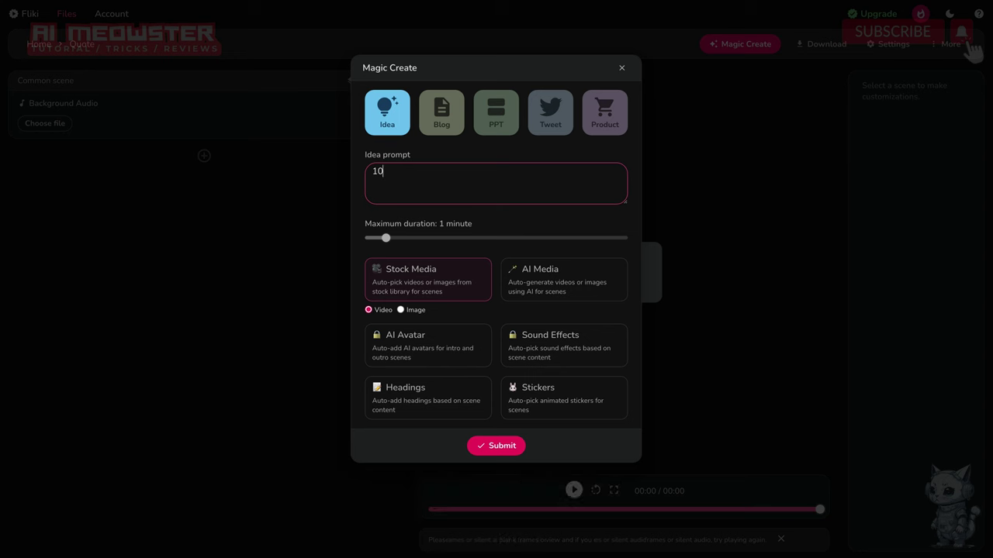
pyautogui.write(' Mo')
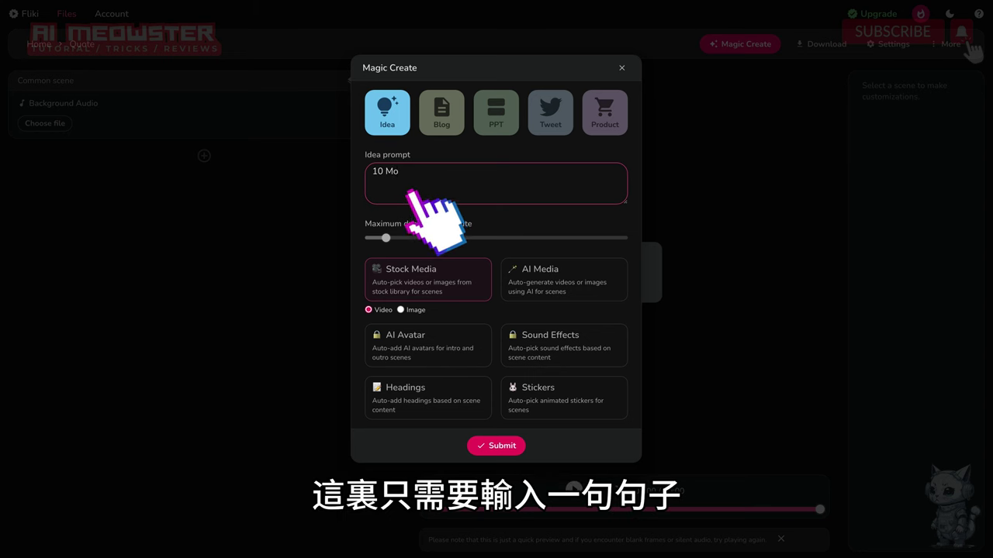
pyautogui.write('tivational')
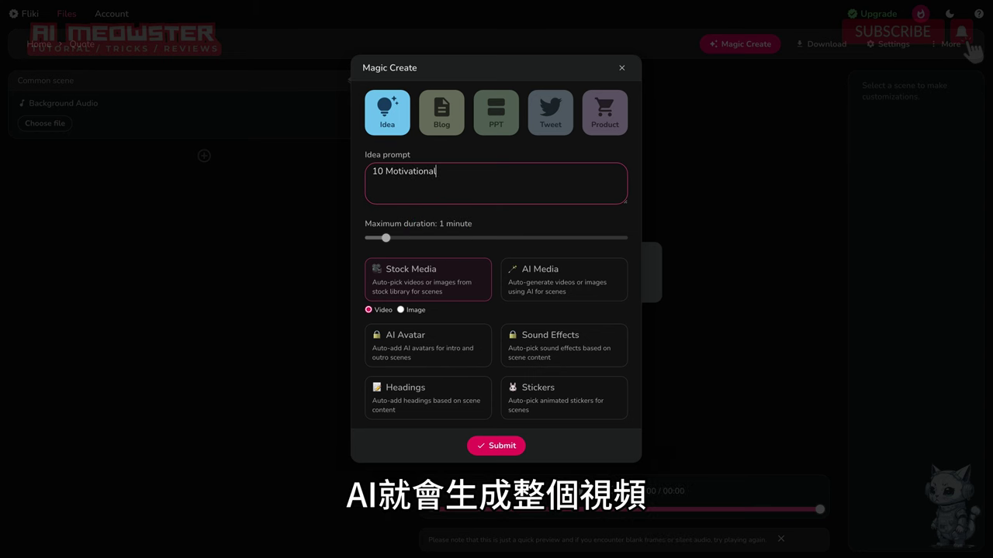
pyautogui.write(' quotes about failure')
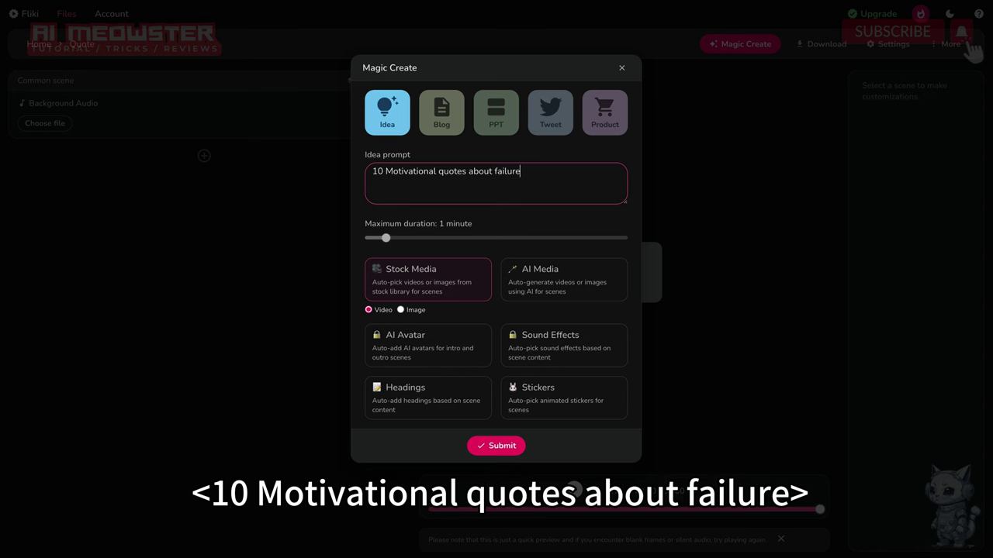
pyautogui.click(389, 241)
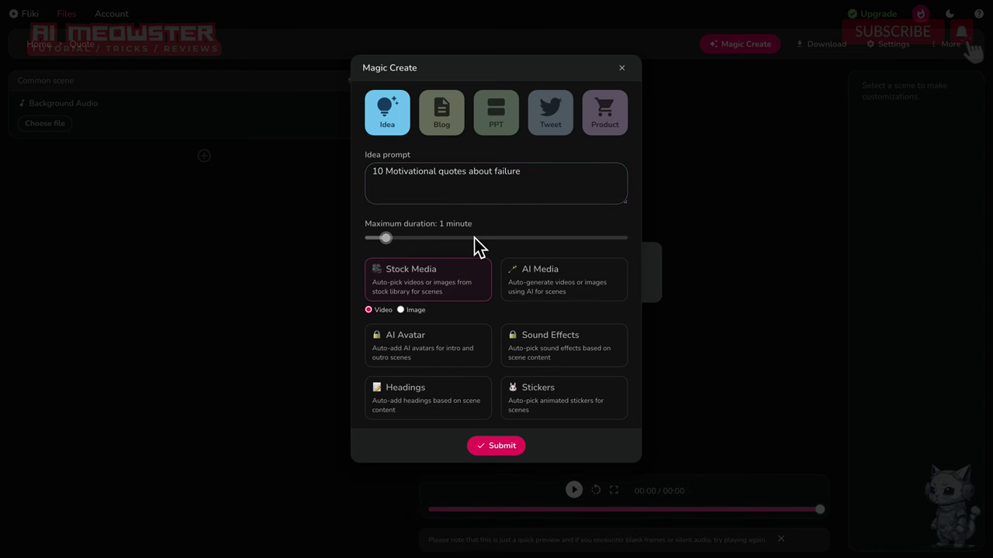
pyautogui.click(511, 240)
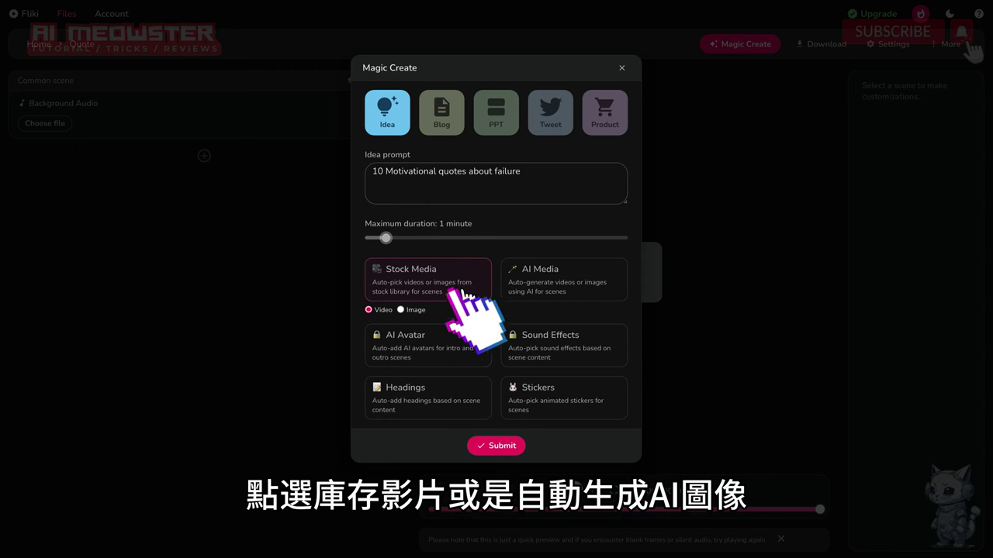
pyautogui.click(607, 287)
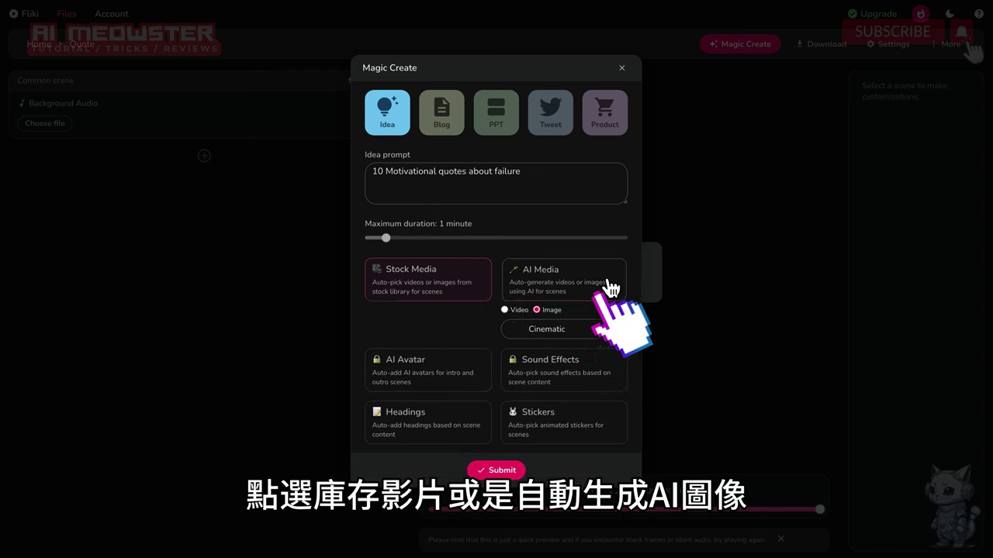
pyautogui.click(623, 333)
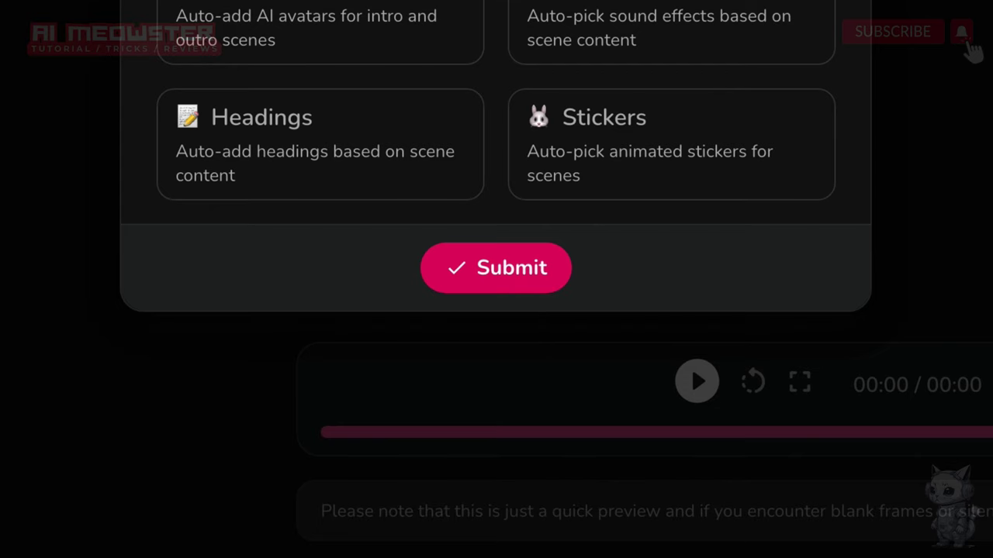
# - Generate the video from the idea prompt and review its list of scenes through to the last one
pyautogui.click(497, 267)
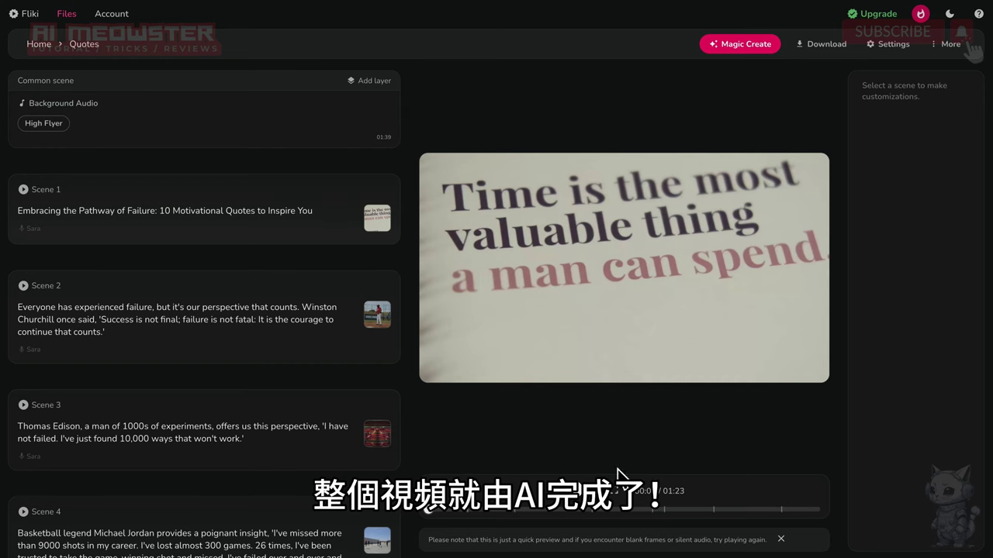
pyautogui.scroll(-5, 396, 467)
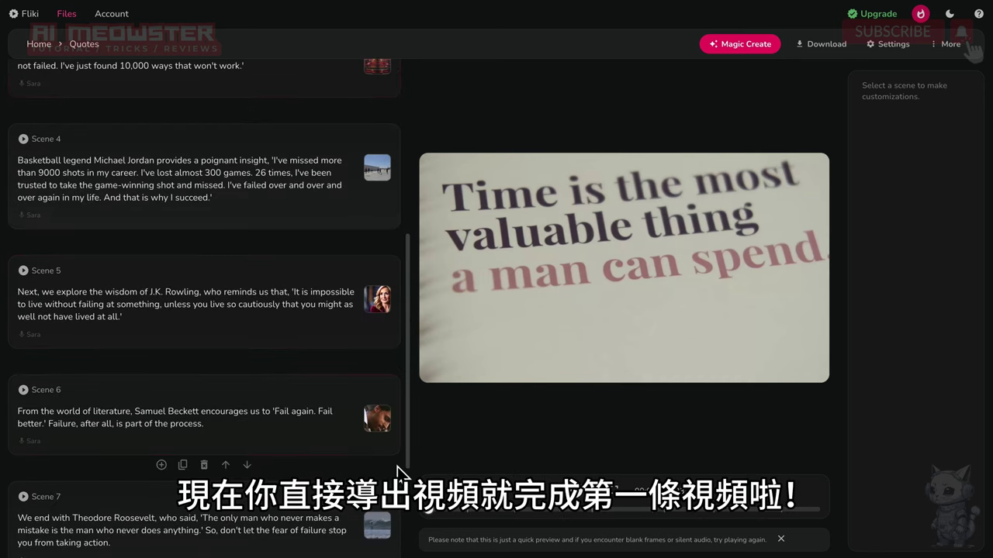
pyautogui.scroll(-3, 396, 473)
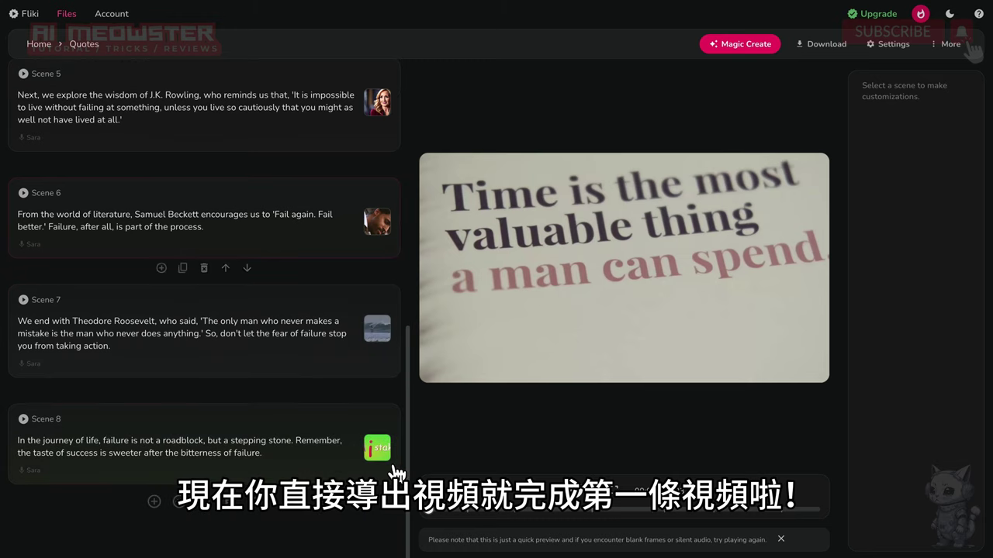
pyautogui.scroll(15, 372, 504)
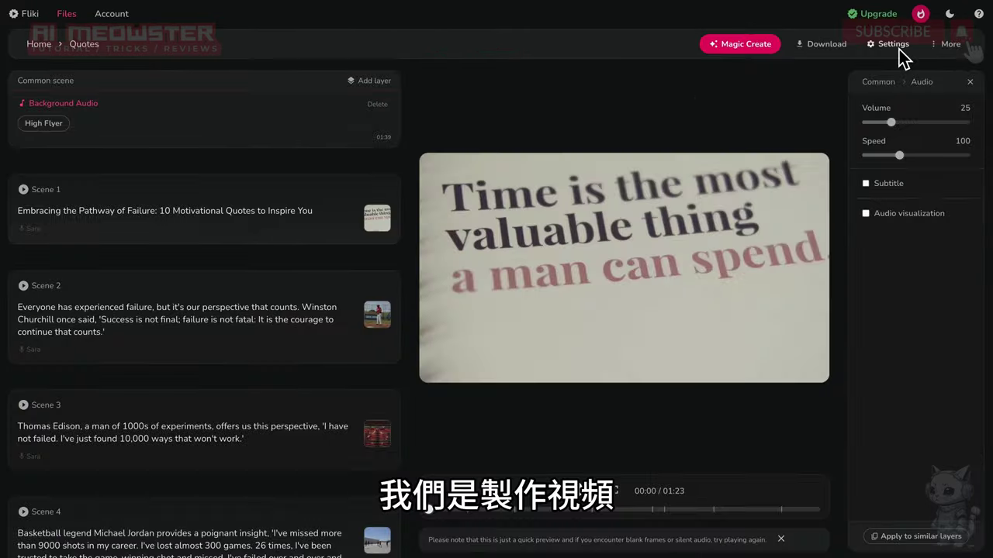
# - Set the gap between scenes to 0.3 seconds, disable special transition effects, and save the video settings
pyautogui.click(793, 88)
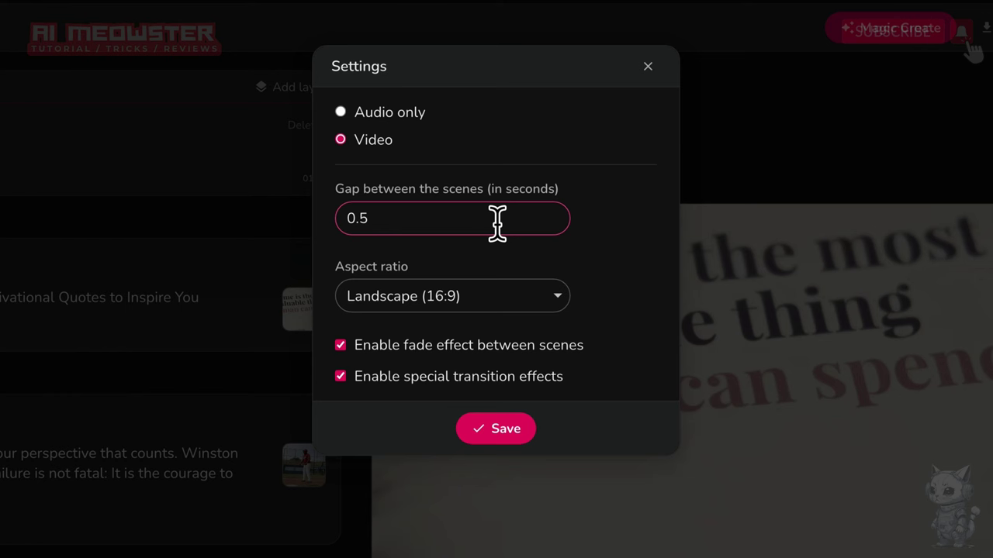
pyautogui.press('BackSpace')
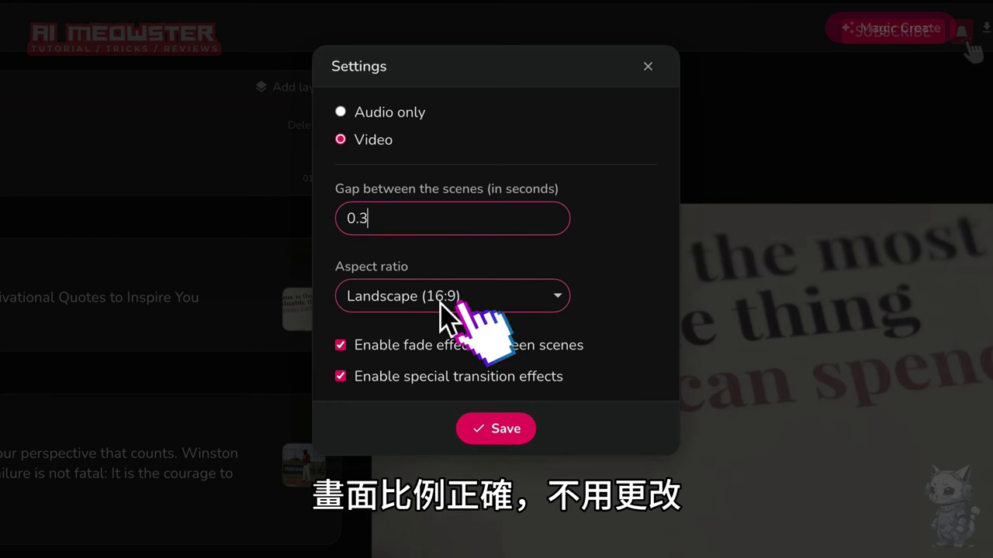
pyautogui.click(486, 381)
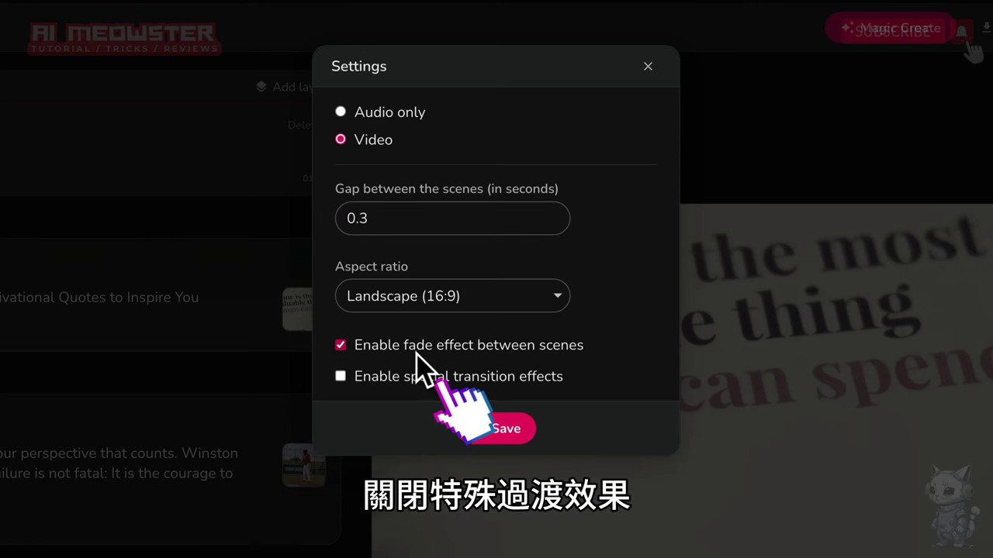
pyautogui.click(526, 430)
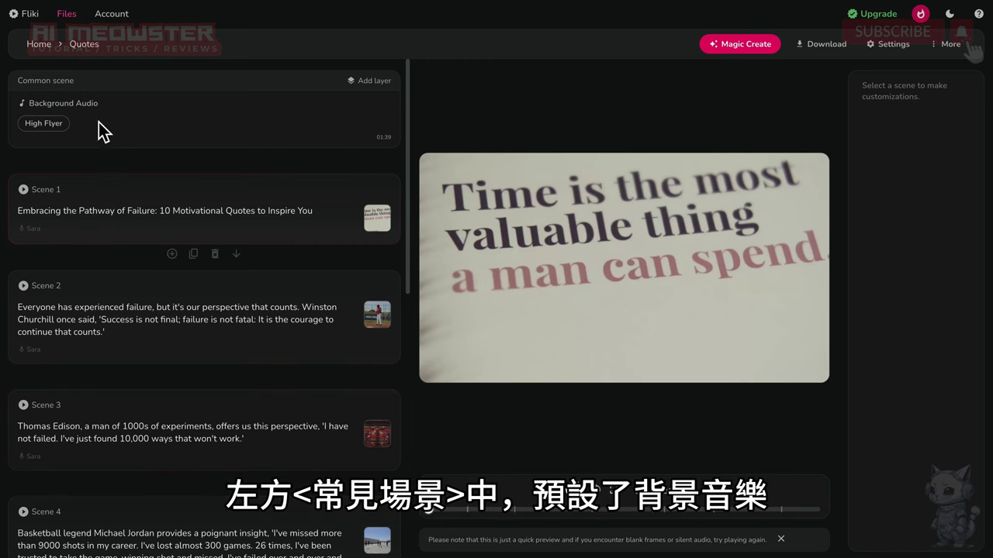
# - Open the stock music library for the common scene's background audio and preview the track Blue Sky
pyautogui.click(55, 125)
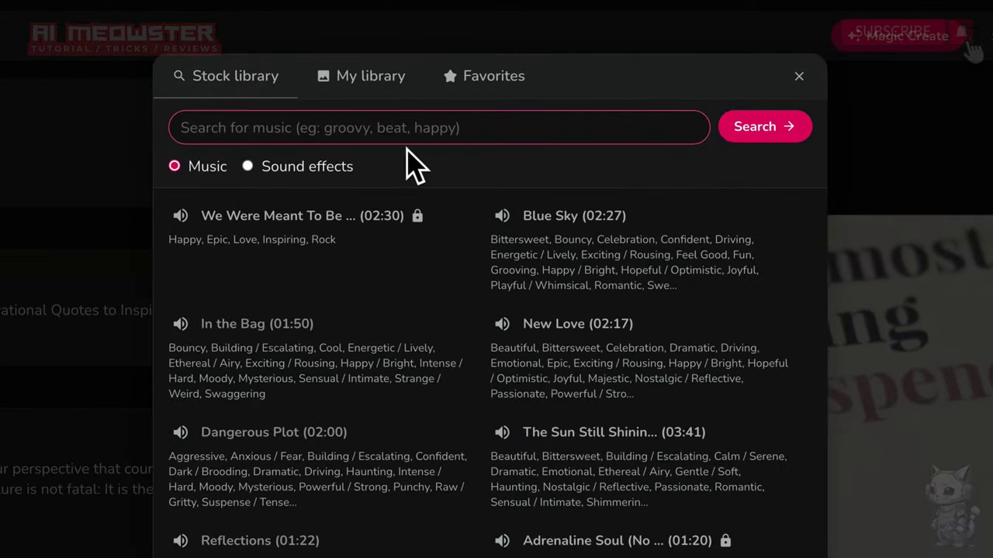
pyautogui.click(502, 217)
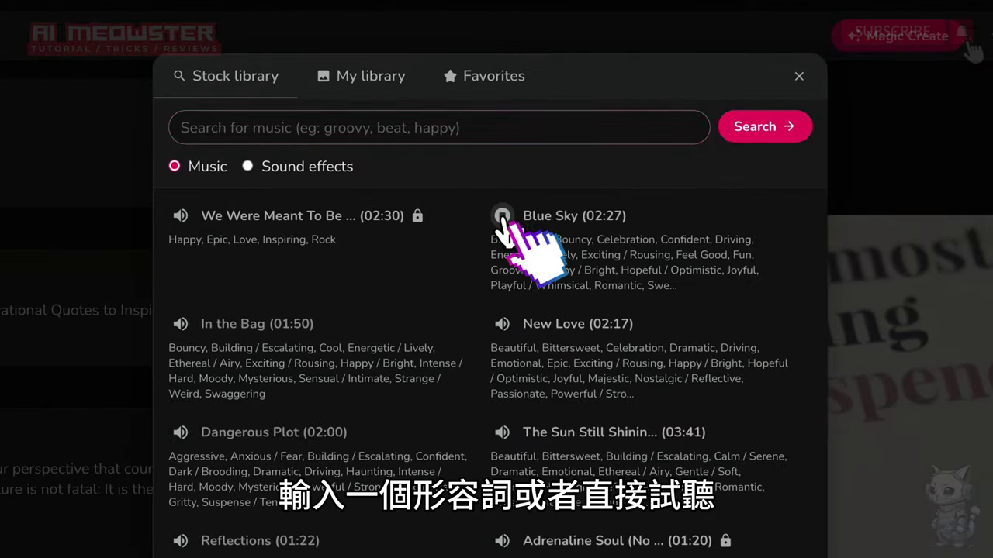
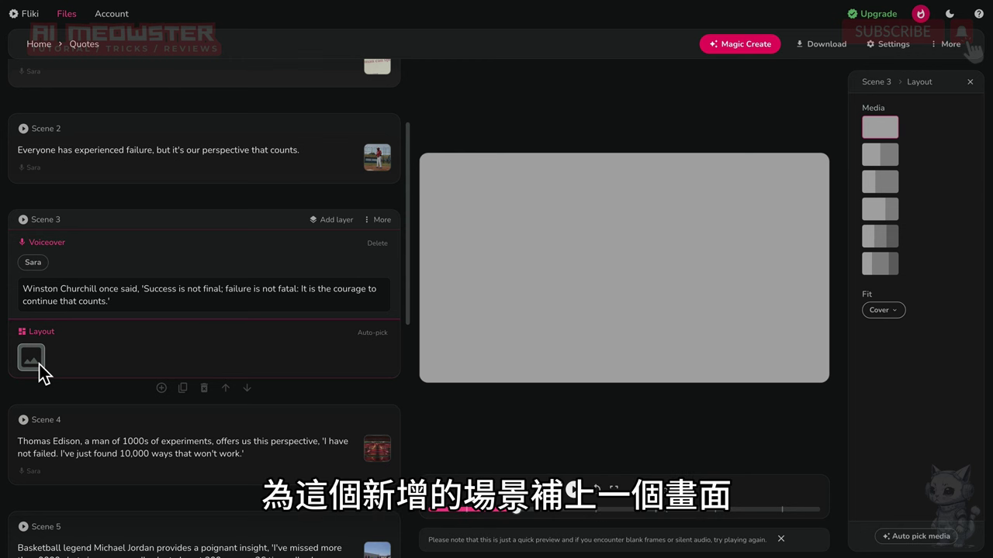
# - Search the stock videos for "failure" and add the businessman-man-person-desk clip to Scene 3's layout
pyautogui.click(39, 364)
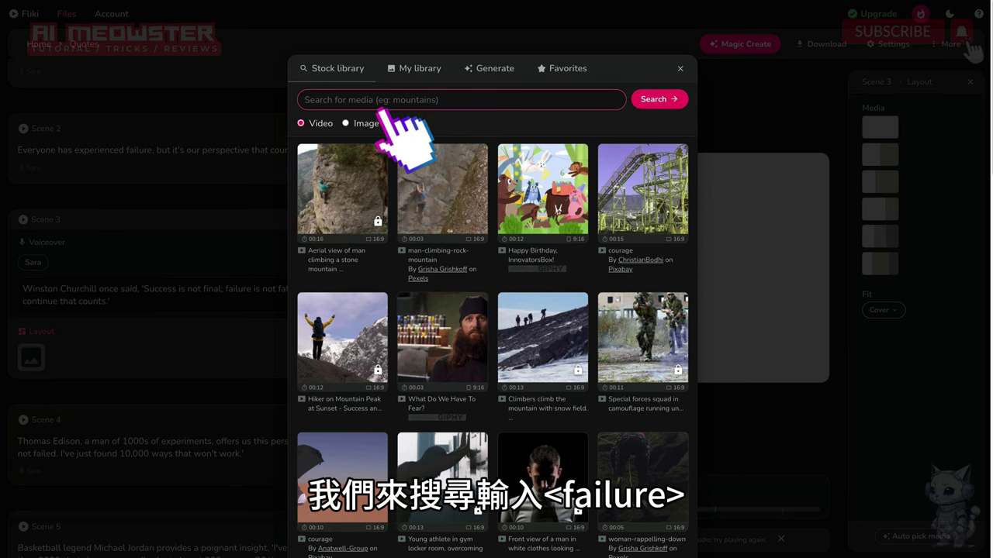
pyautogui.write('ure')
pyautogui.press('Return')
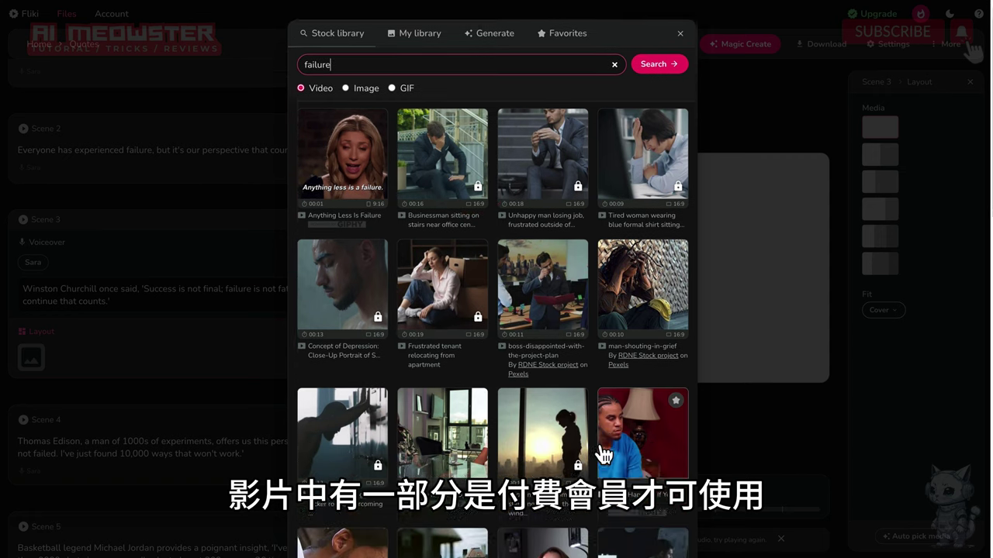
pyautogui.scroll(-2, 598, 454)
pyautogui.scroll(-3, 604, 453)
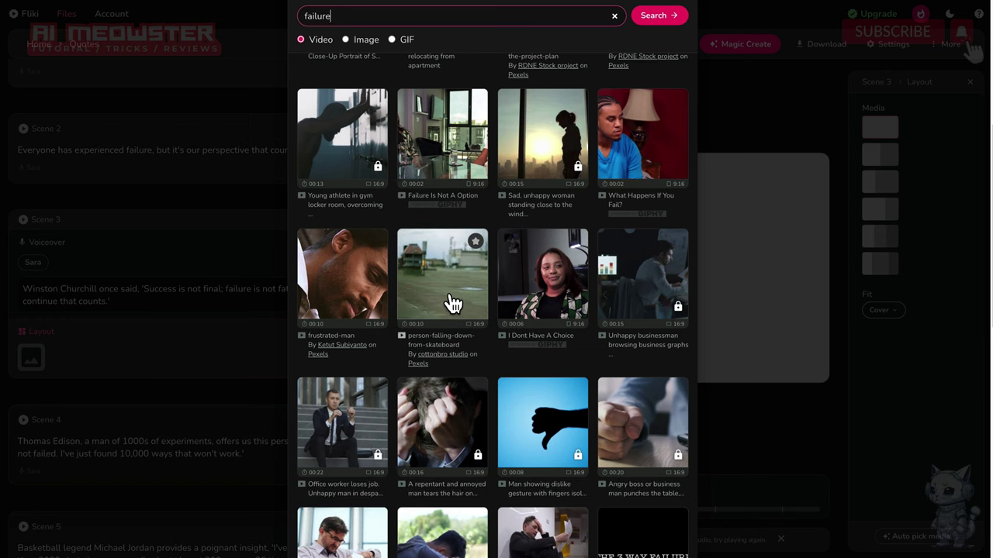
pyautogui.scroll(-6, 488, 318)
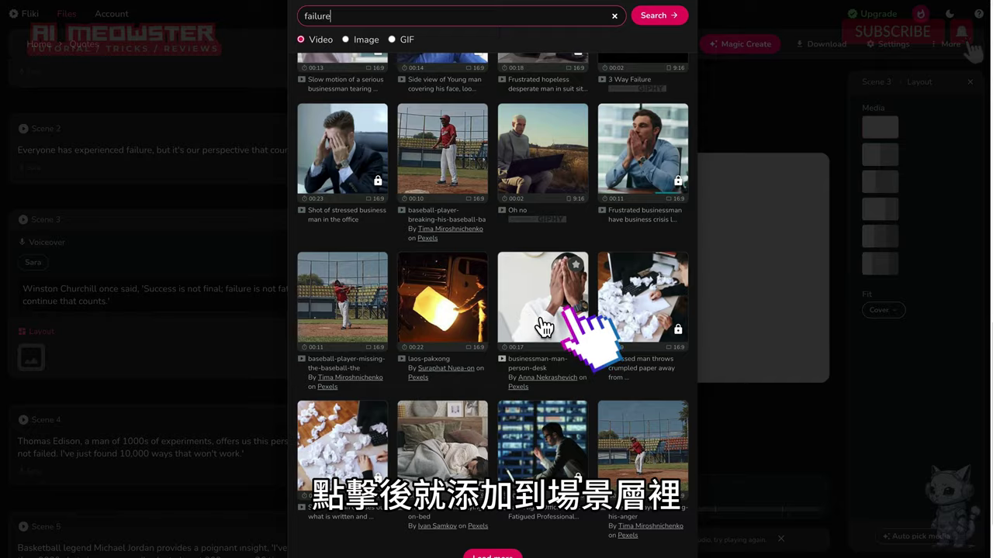
pyautogui.click(545, 323)
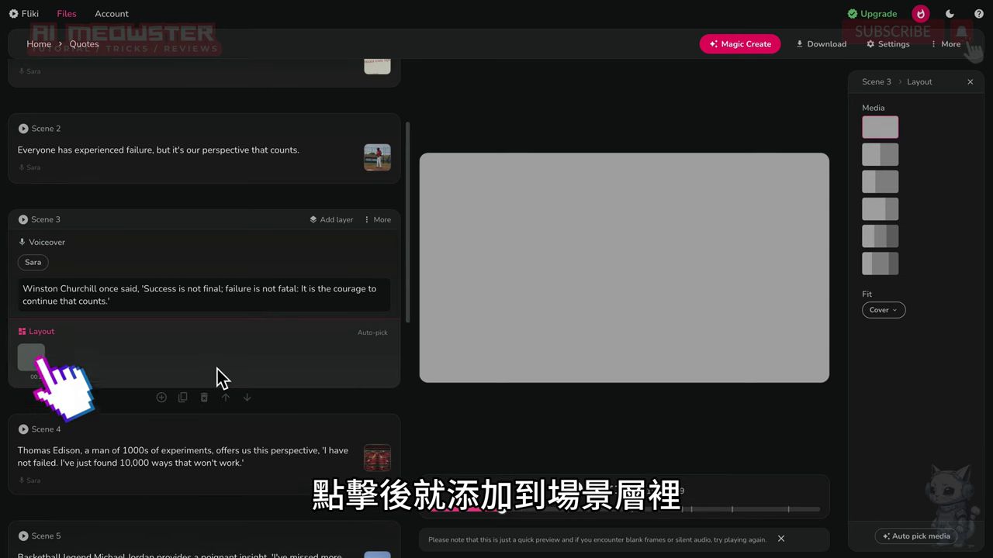
# - Set the duration of Scene 3 to 10 seconds
pyautogui.scroll(-2, 233, 377)
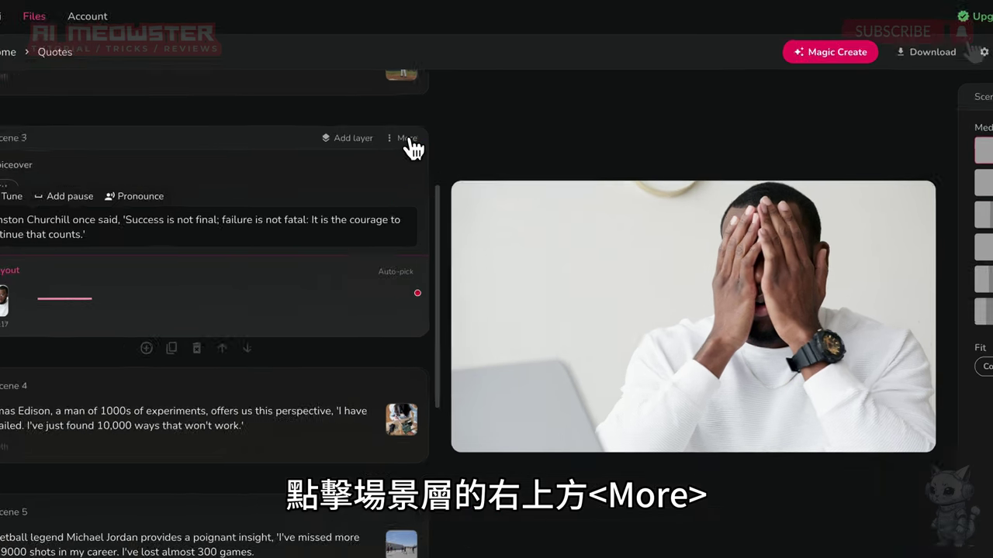
pyautogui.click(382, 118)
pyautogui.click(392, 143)
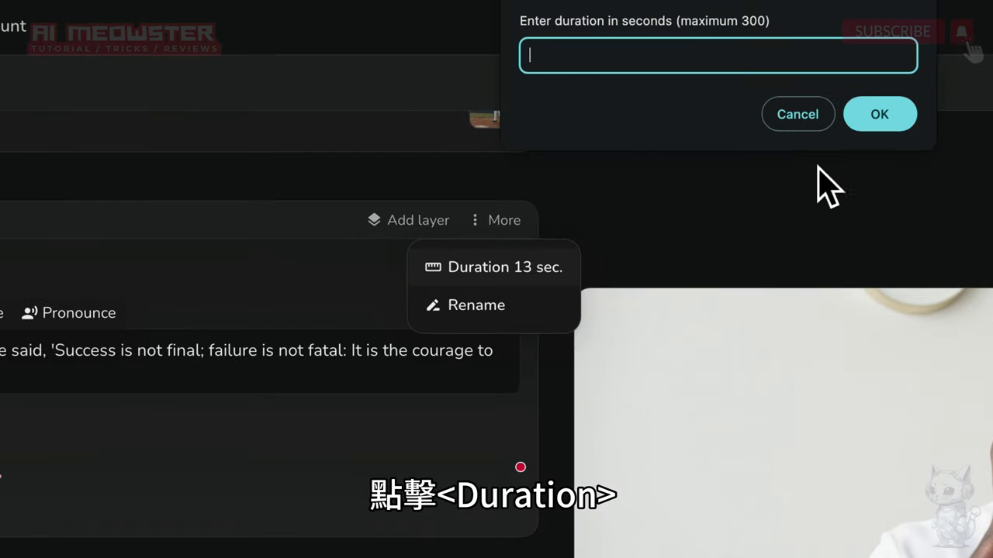
pyautogui.write('10')
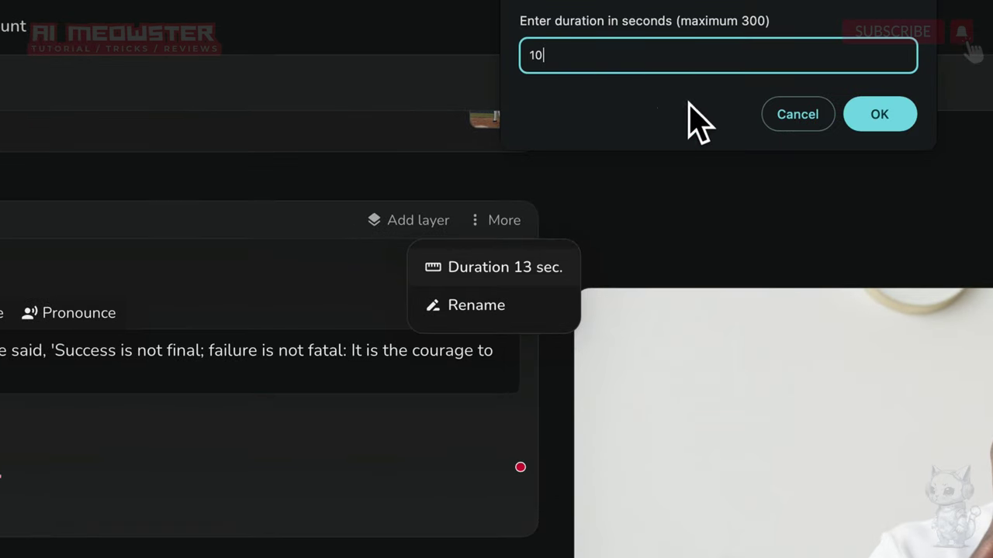
pyautogui.click(900, 120)
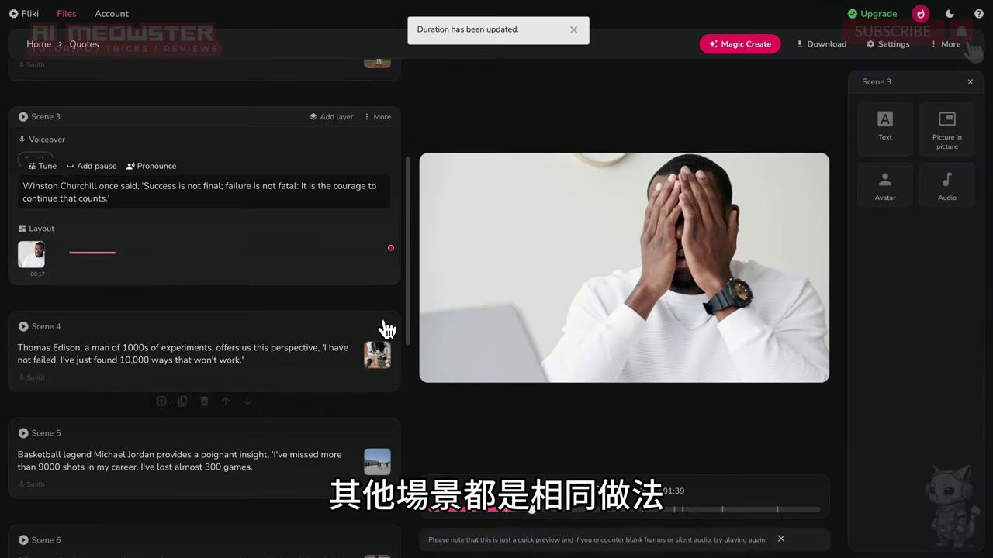
# - Set a custom duration for Scene 4 and another for Scene 5
pyautogui.click(385, 330)
pyautogui.click(382, 227)
pyautogui.click(388, 252)
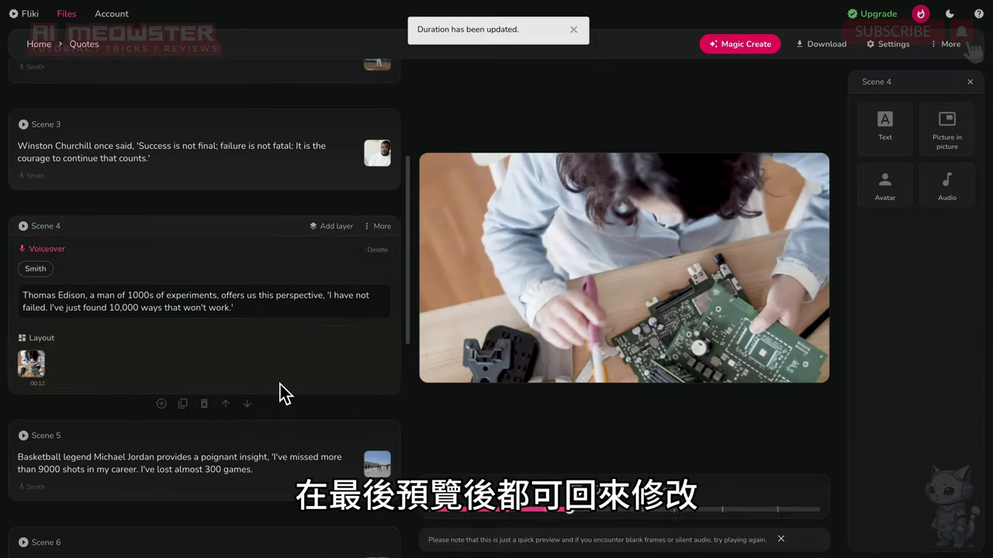
pyautogui.scroll(-1, 287, 397)
pyautogui.click(310, 400)
pyautogui.click(392, 248)
pyautogui.click(365, 266)
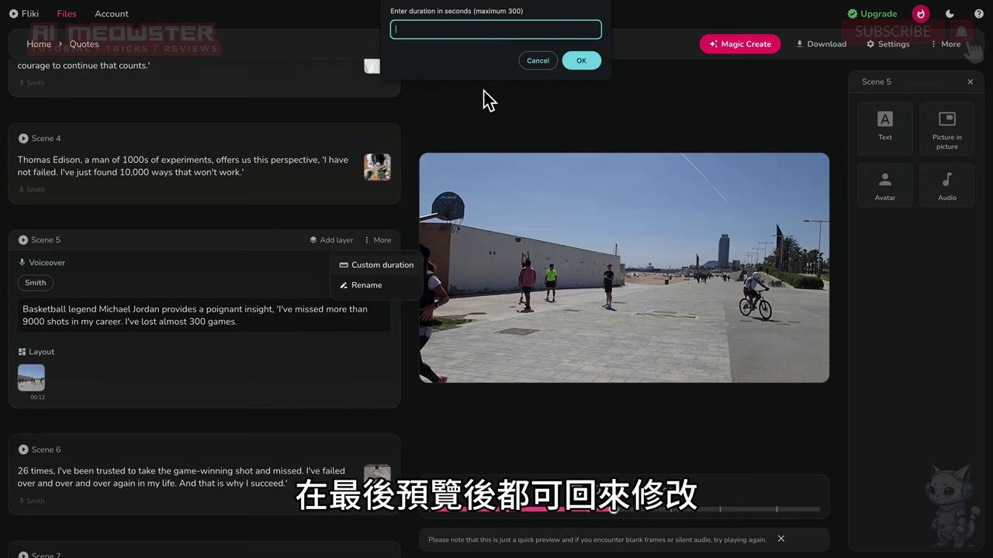
pyautogui.click(587, 62)
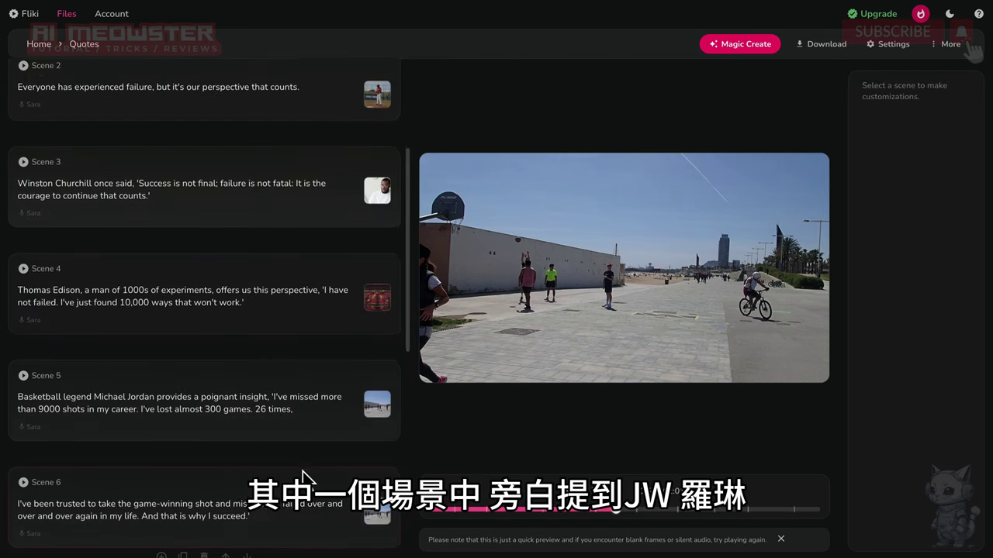
# - Set up AI image generation for Scene 7's media with the instructions "J.K. Rowling" and the Photographic style
pyautogui.scroll(-3, 303, 474)
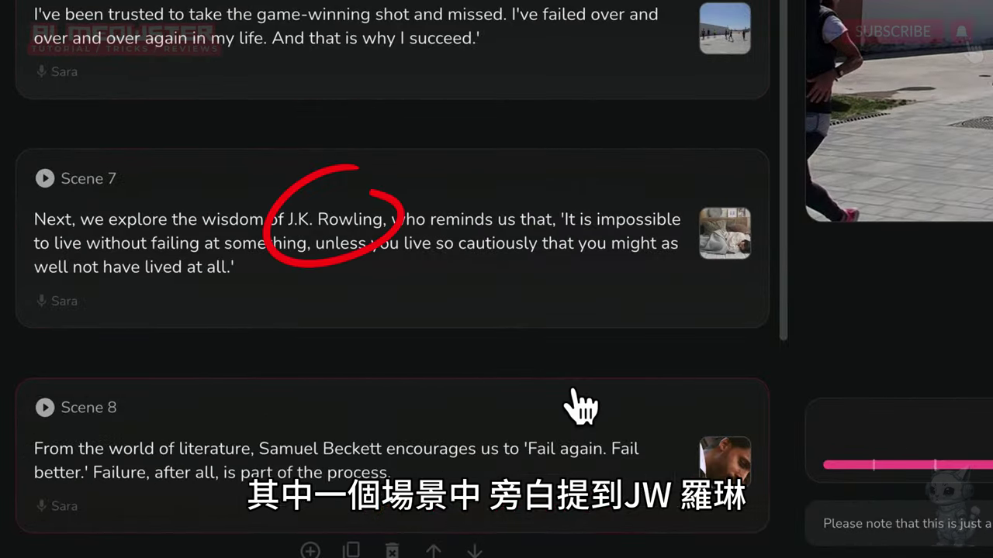
pyautogui.click(219, 236)
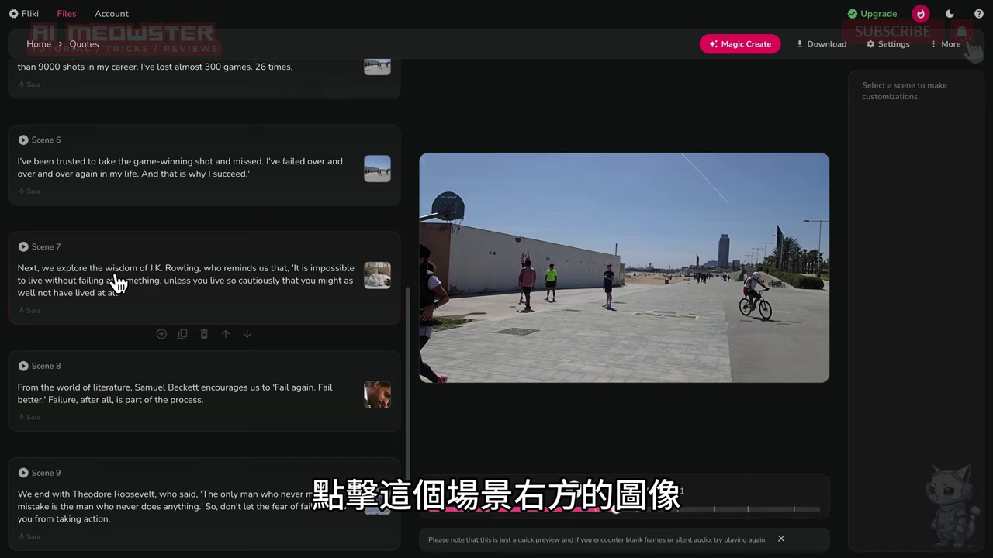
pyautogui.click(377, 284)
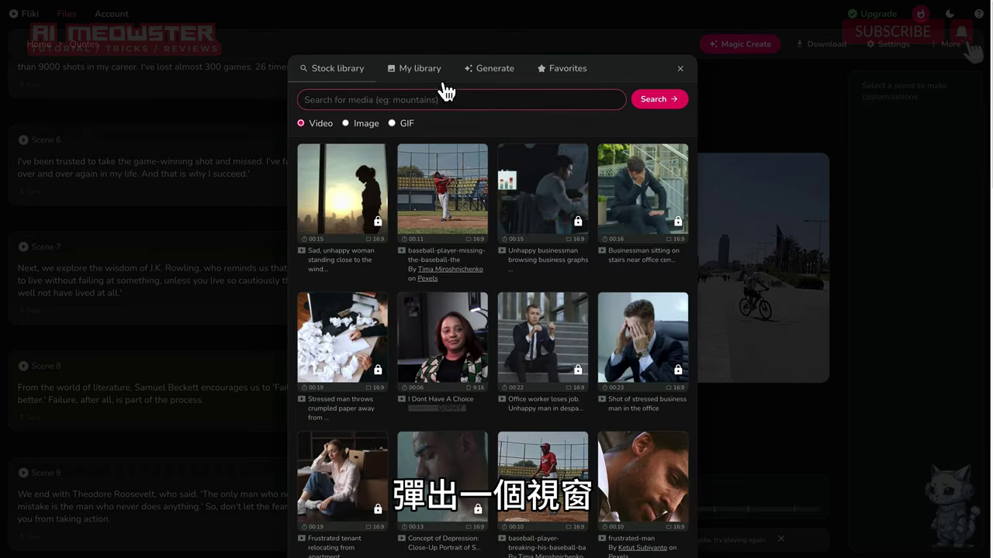
pyautogui.click(514, 76)
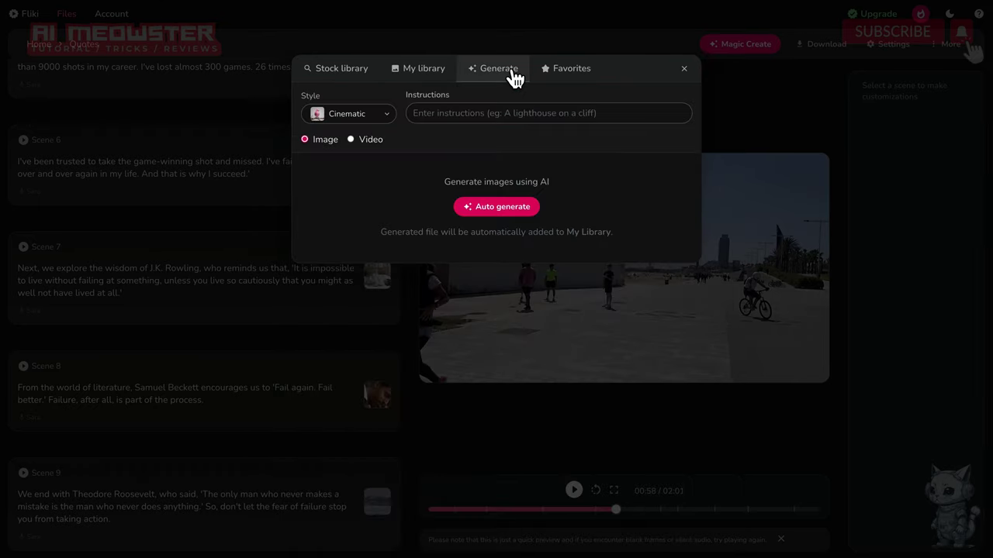
pyautogui.click(479, 119)
pyautogui.write('J')
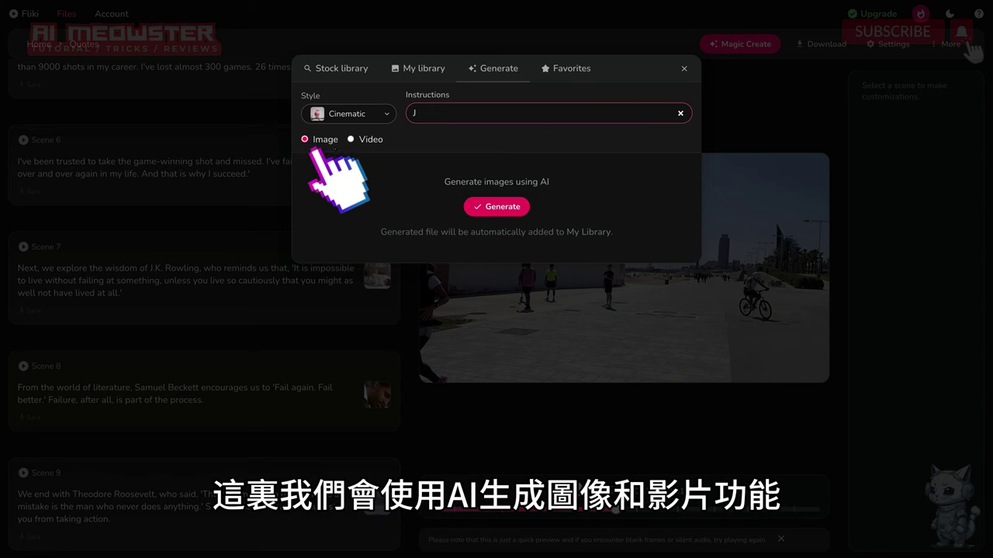
pyautogui.write('.K.Rowling')
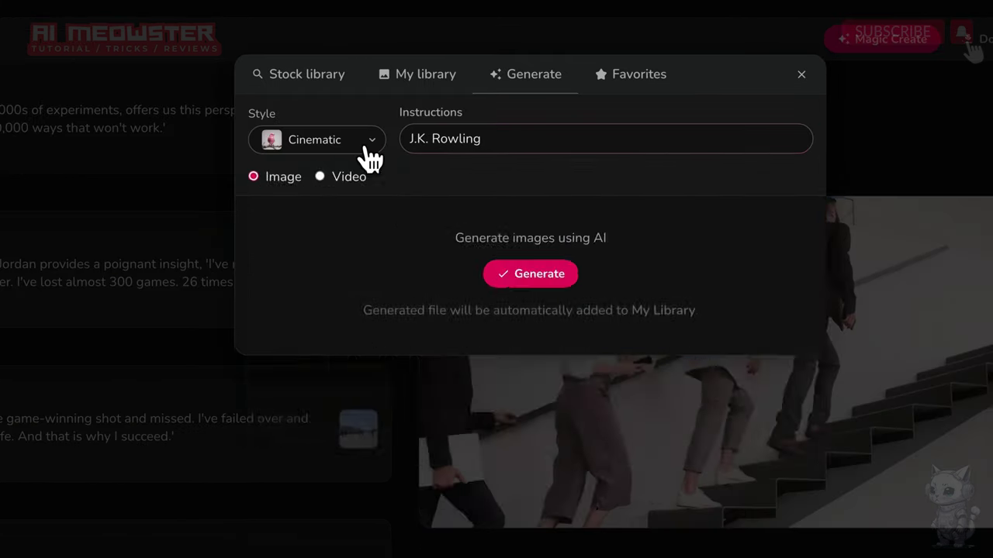
pyautogui.click(383, 116)
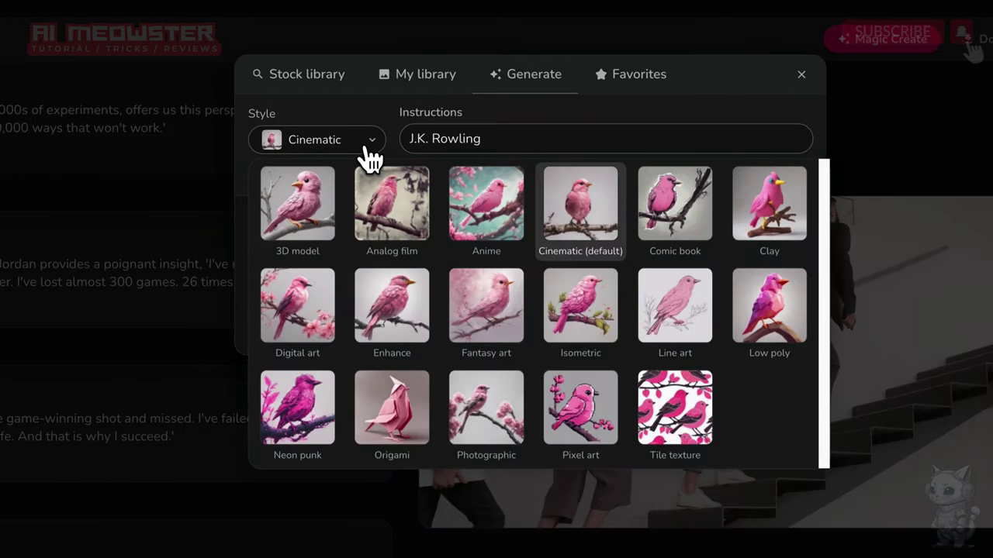
pyautogui.click(509, 423)
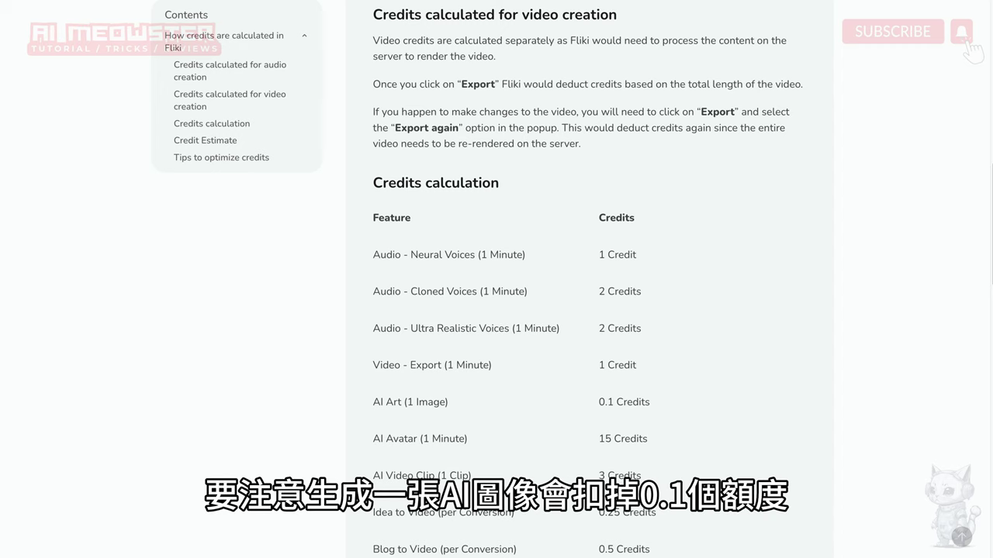
# - Examine the credit cost of each feature and the credit estimate in Fliki's help article
pyautogui.scroll(-1, 588, 278)
pyautogui.scroll(-3, 588, 278)
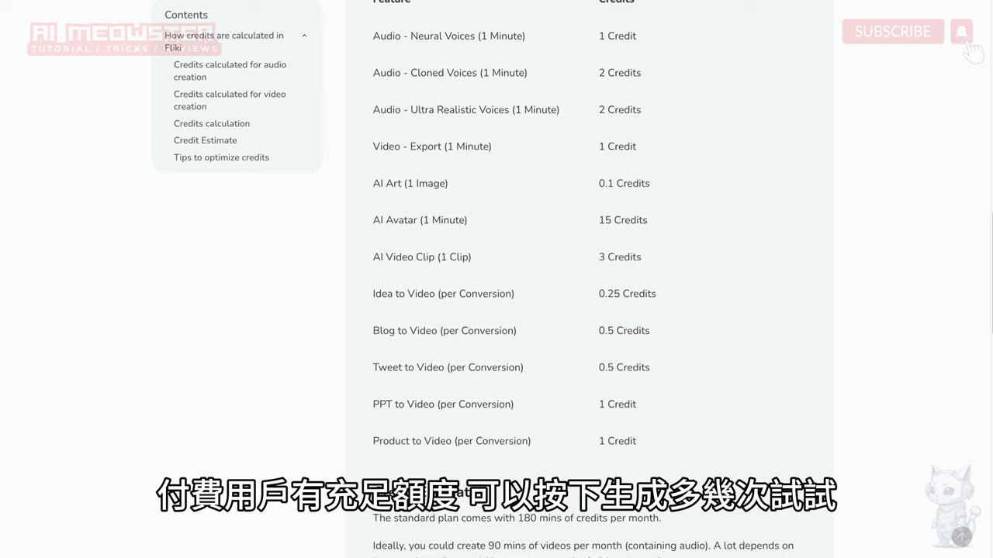
pyautogui.scroll(-2, 583, 279)
pyautogui.scroll(-2, 583, 279)
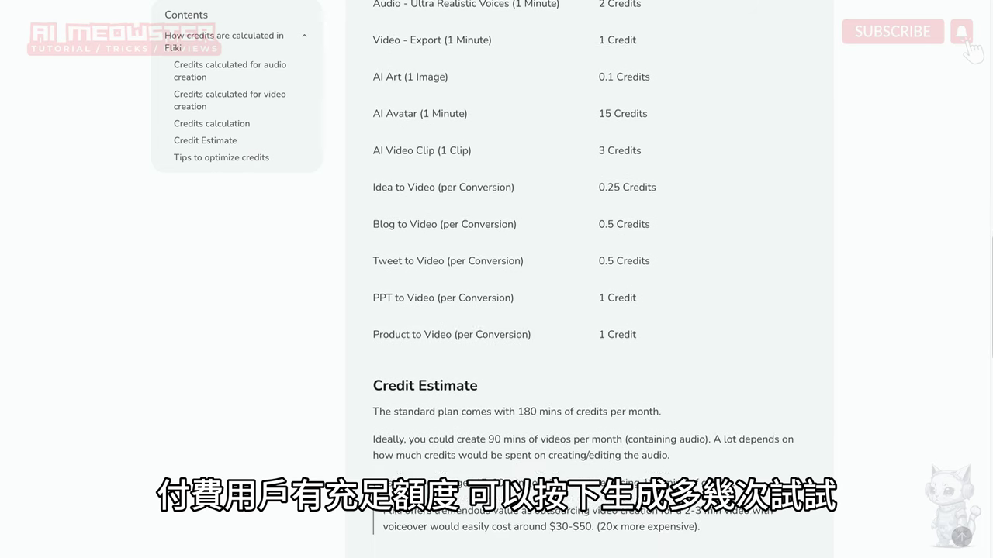
pyautogui.scroll(-3, 584, 280)
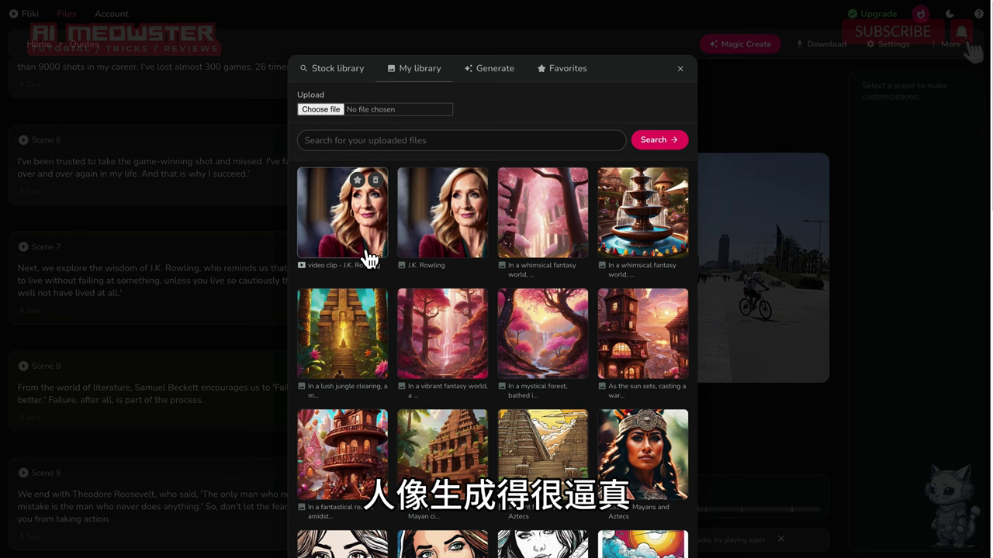
# - Replace Scene 7's media with the AI-generated J.K. Rowling video clip from the personal library
pyautogui.click(369, 259)
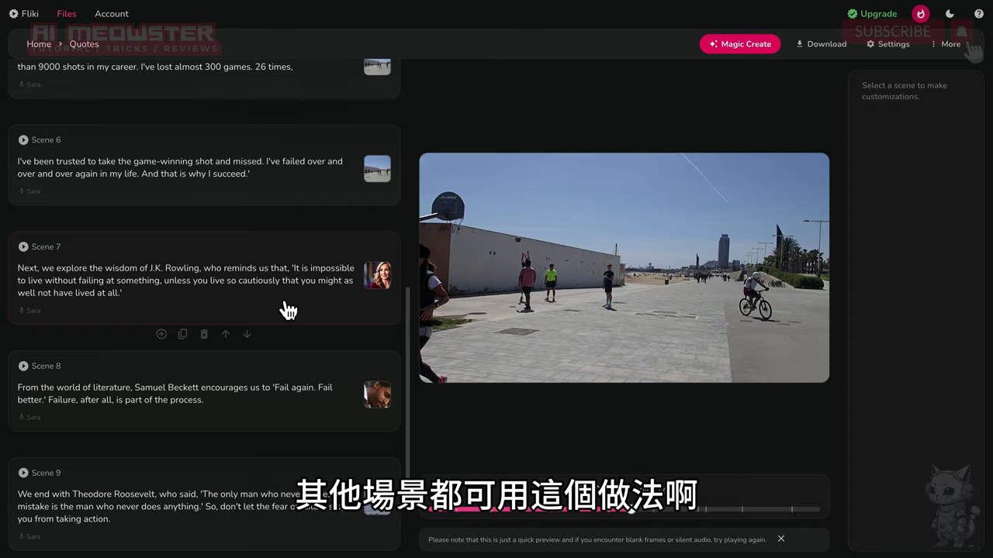
pyautogui.scroll(-3, 289, 310)
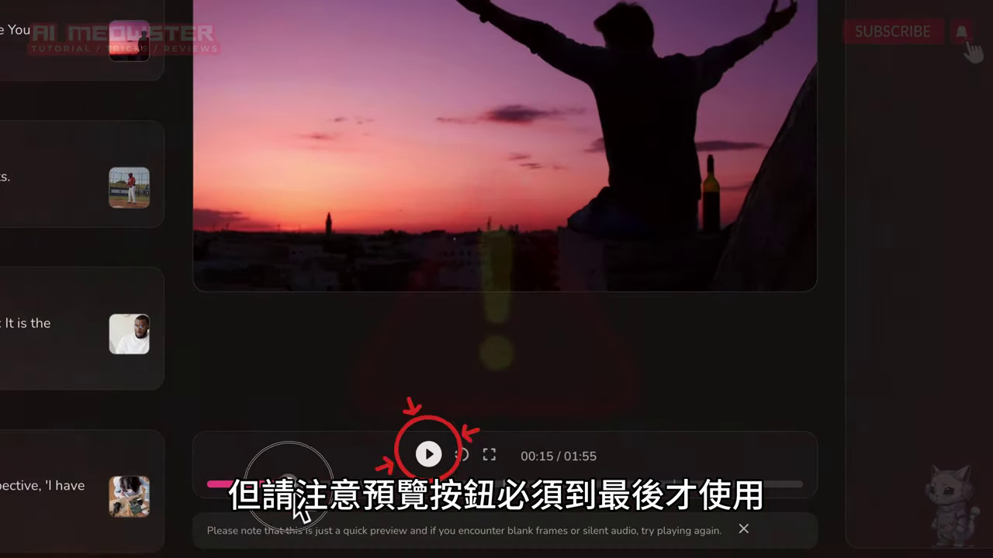
# - Scrub through the video preview from the early scenes to the end of the timeline
pyautogui.moveTo(295, 500); pyautogui.dragTo(475, 518)
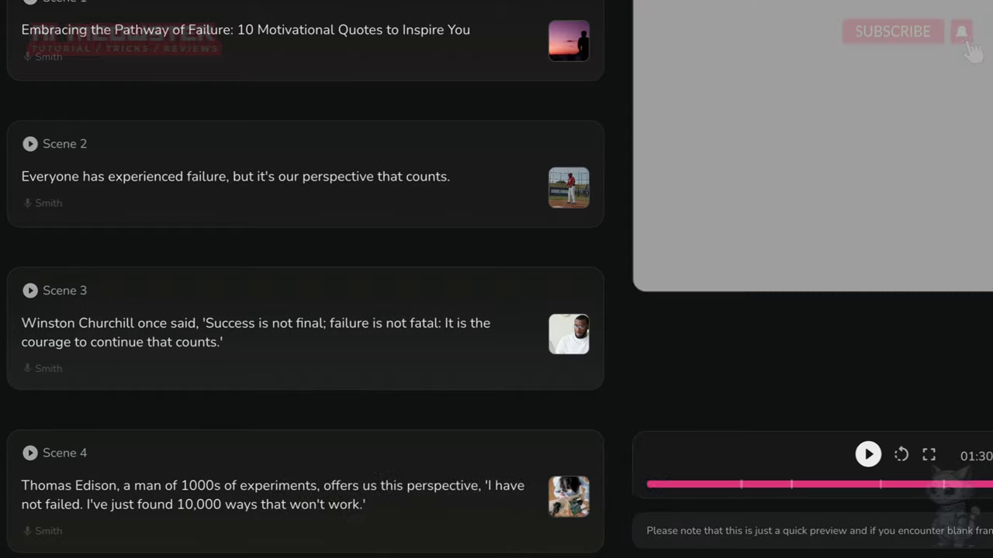
pyautogui.click(700, 532)
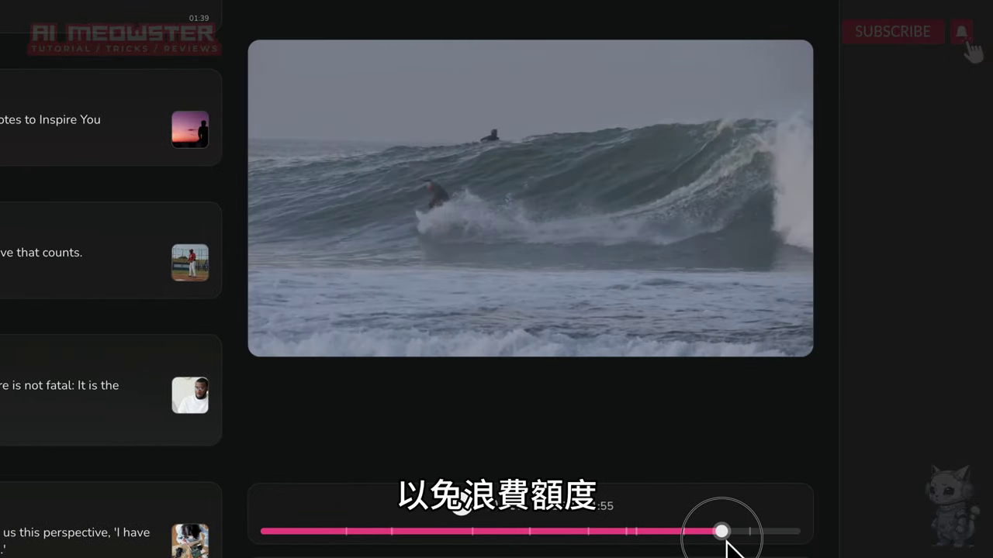
pyautogui.moveTo(726, 542); pyautogui.dragTo(802, 553)
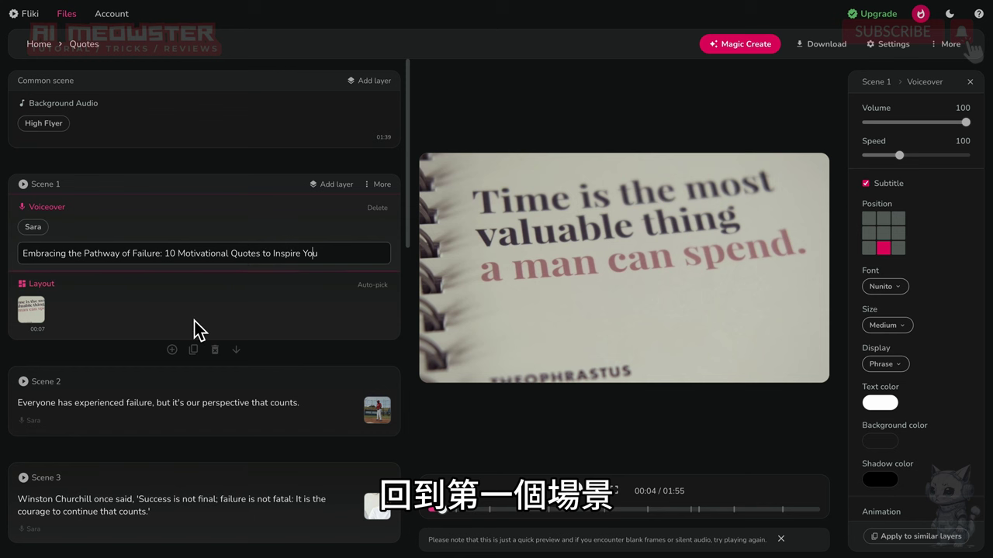
# - Open the voice selection for Scene 1's voiceover and review the language, dialect, gender and voice style options
pyautogui.click(192, 320)
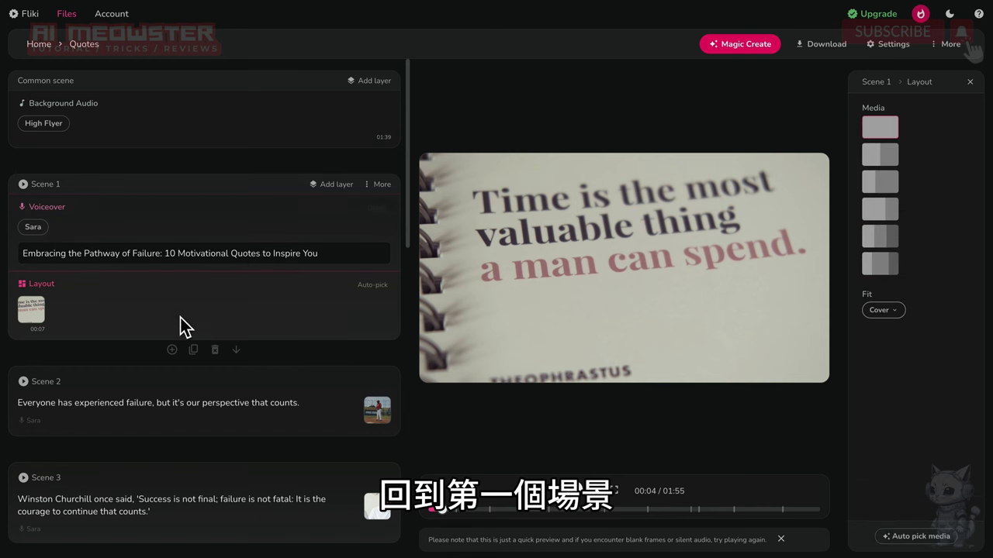
pyautogui.click(40, 230)
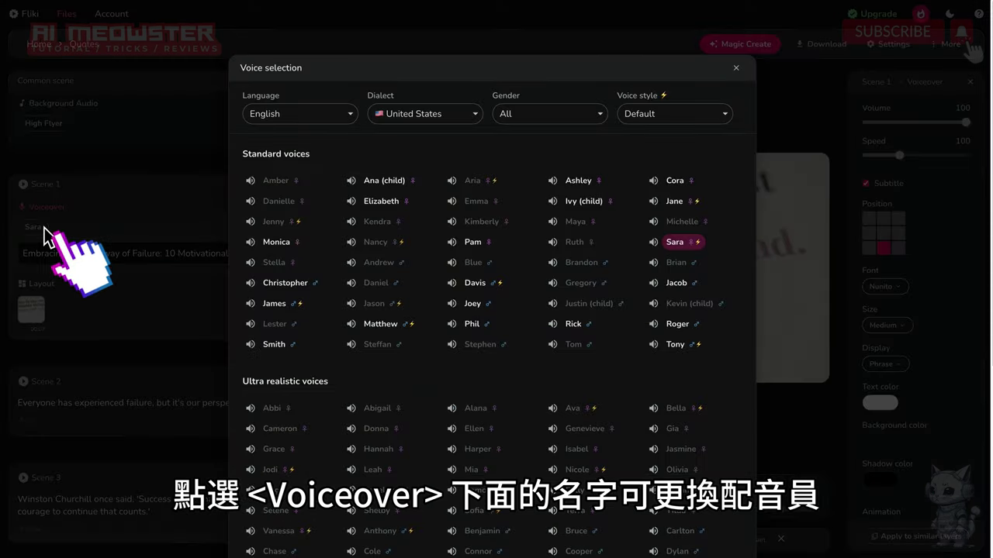
pyautogui.click(349, 116)
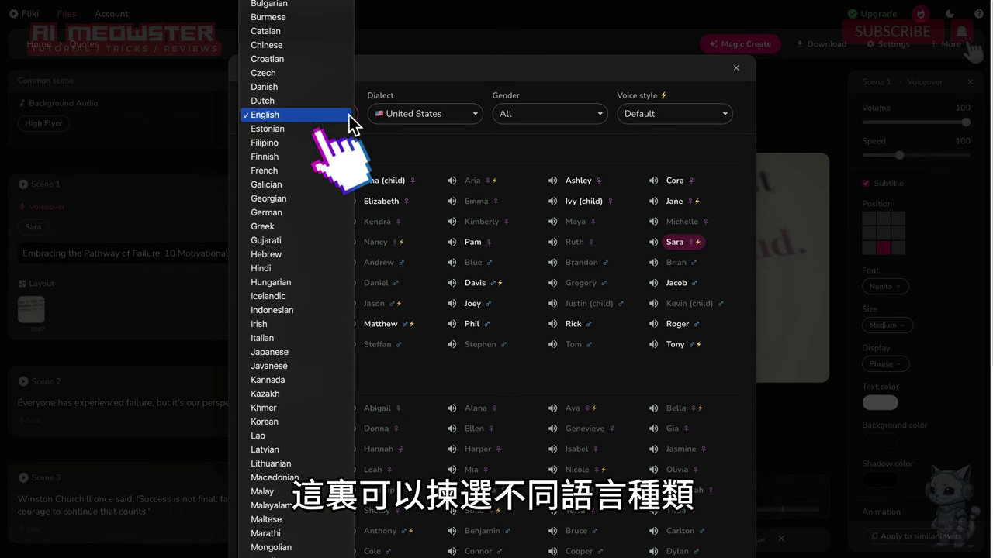
pyautogui.click(479, 116)
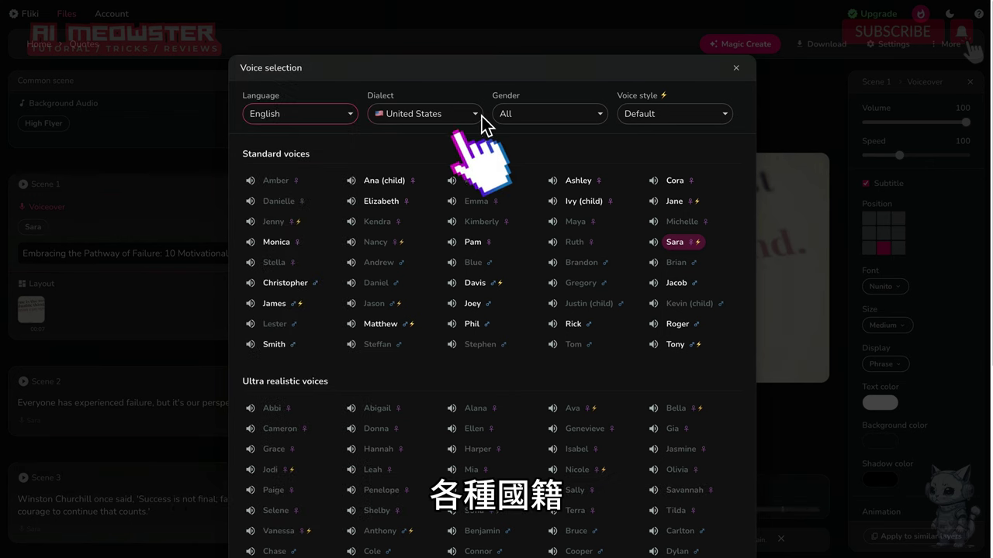
pyautogui.click(482, 116)
pyautogui.click(597, 116)
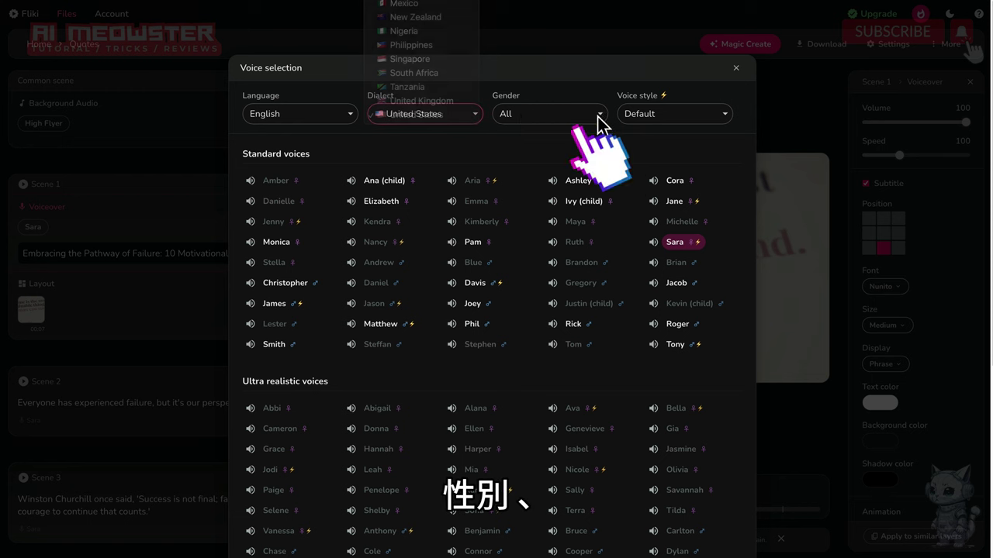
pyautogui.click(597, 116)
pyautogui.click(600, 117)
pyautogui.click(720, 116)
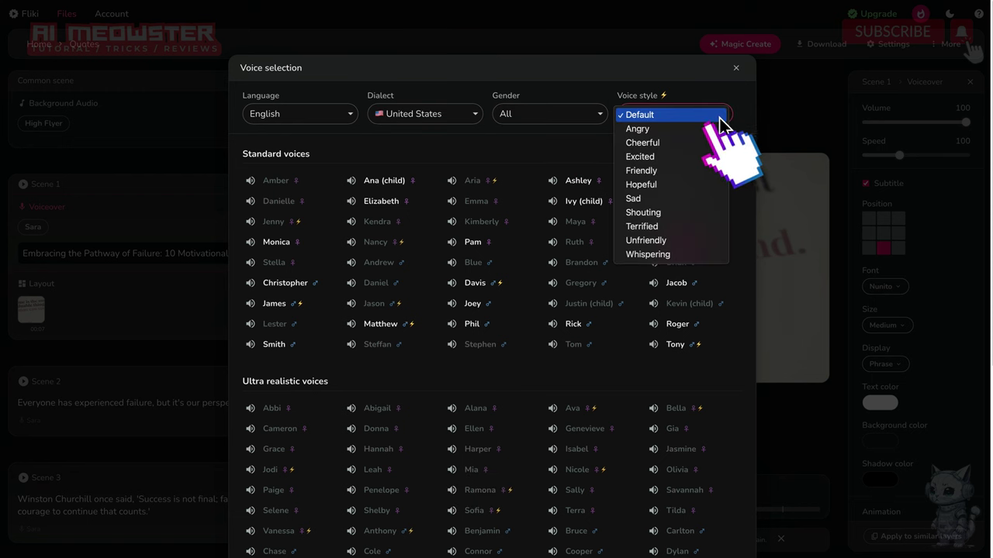
pyautogui.click(719, 117)
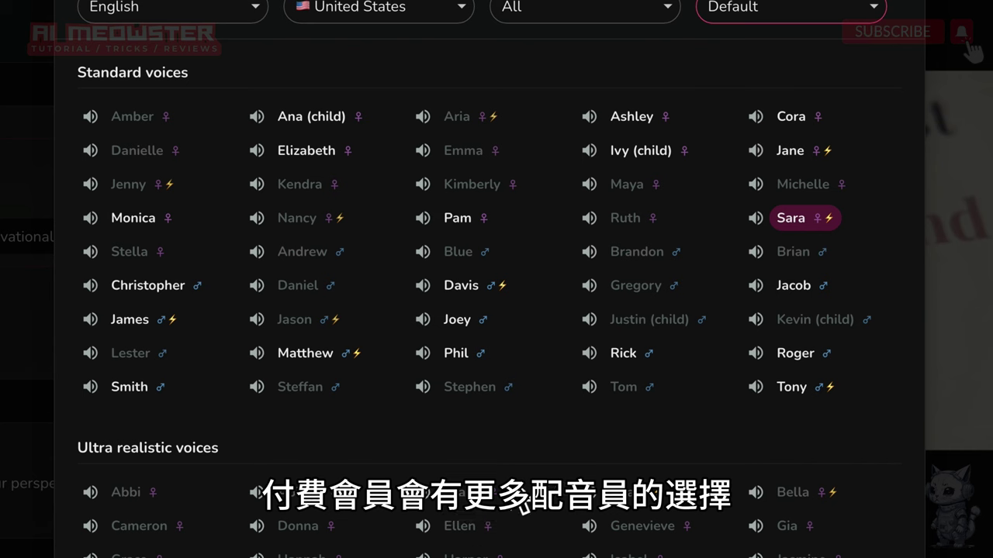
# - Preview the ultra realistic male voice Gavin
pyautogui.scroll(-5, 521, 501)
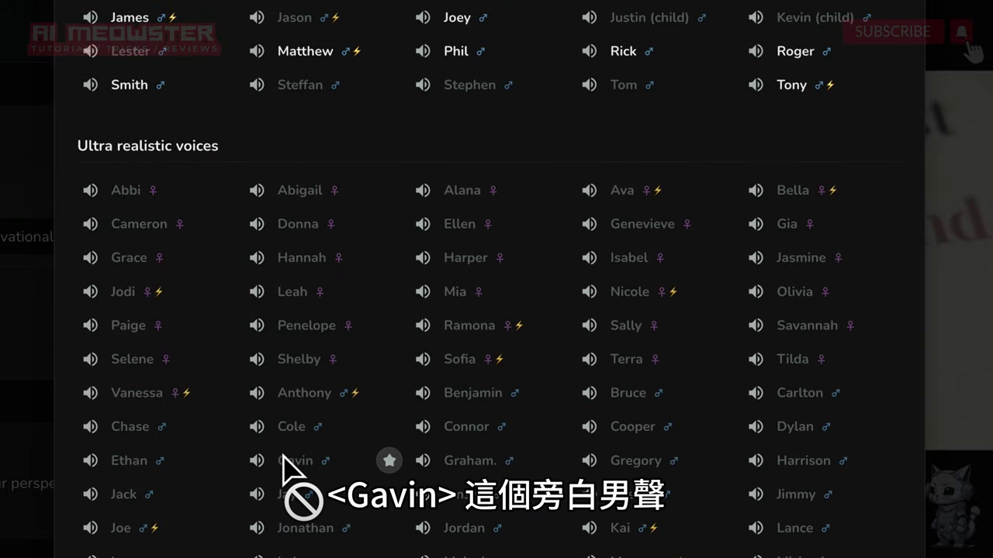
pyautogui.click(257, 461)
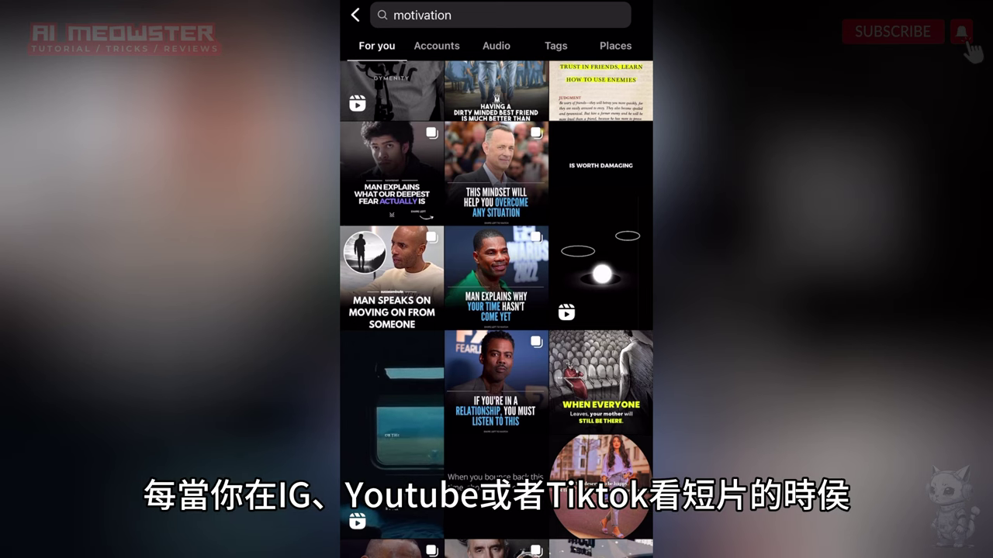
# - Browse the "motivation" search results in the Instagram app and open the reel showing a pier over water
pyautogui.scroll(-1, 496, 311)
pyautogui.scroll(-2, 496, 310)
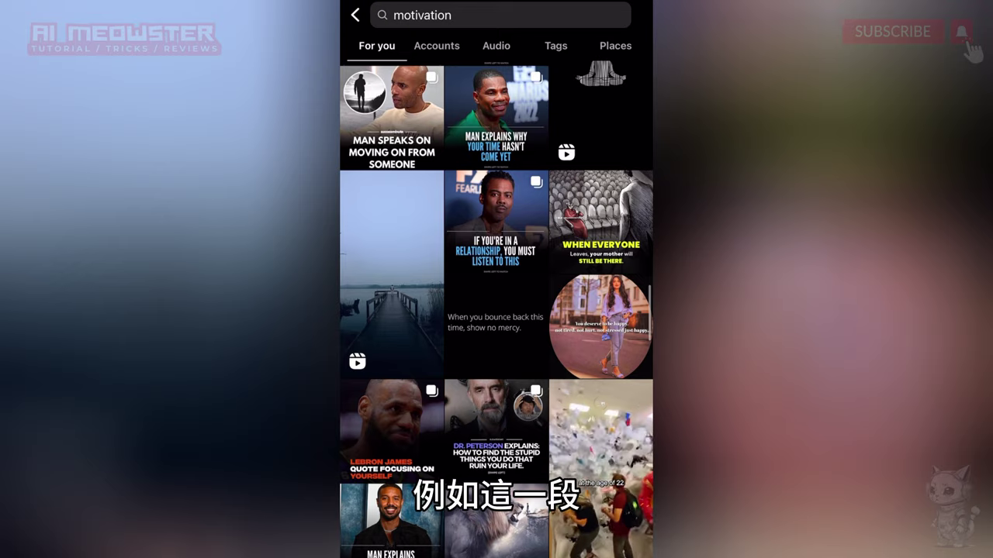
pyautogui.click(392, 275)
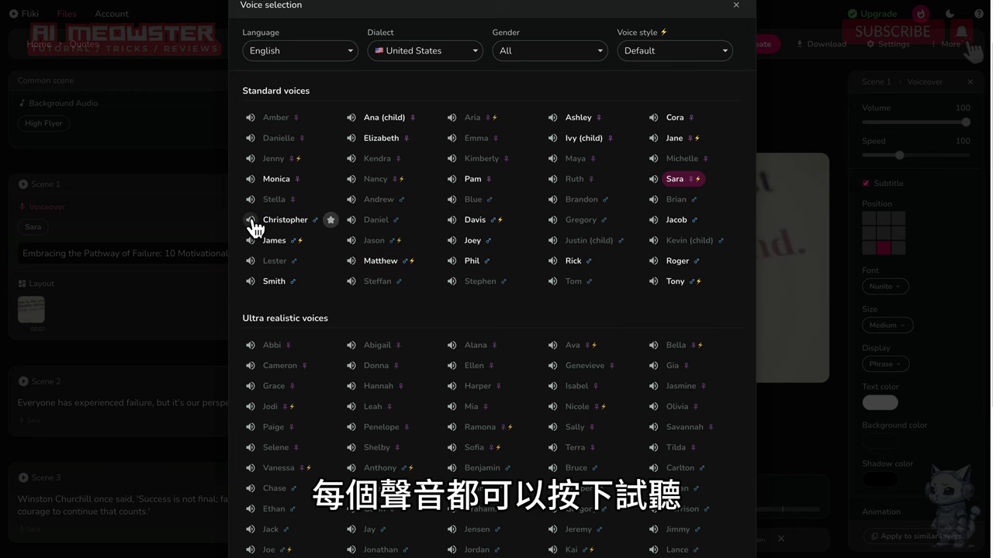
# - Preview the standard male voices, choose Smith for the voiceover, and apply it to all the voiceovers
pyautogui.click(251, 221)
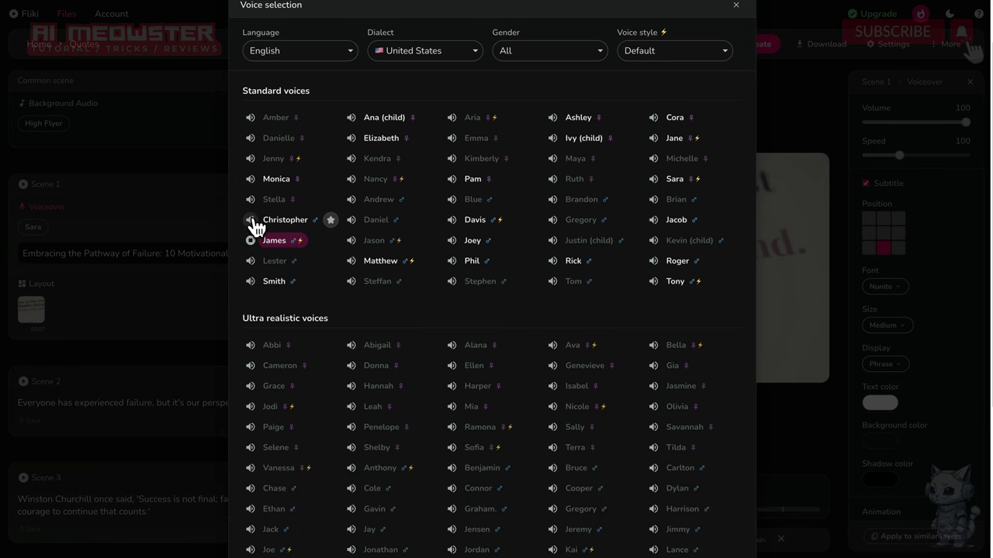
pyautogui.click(250, 282)
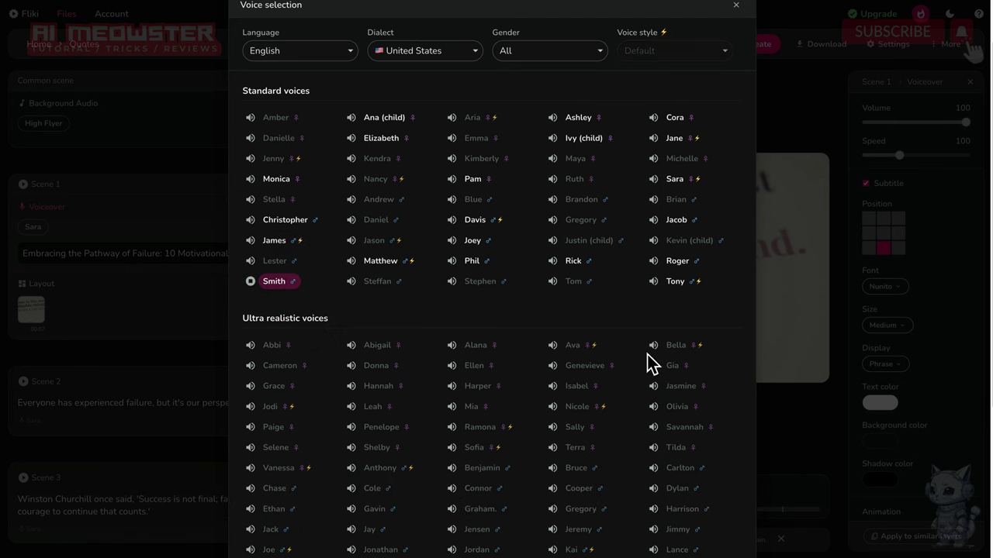
pyautogui.scroll(-5, 646, 361)
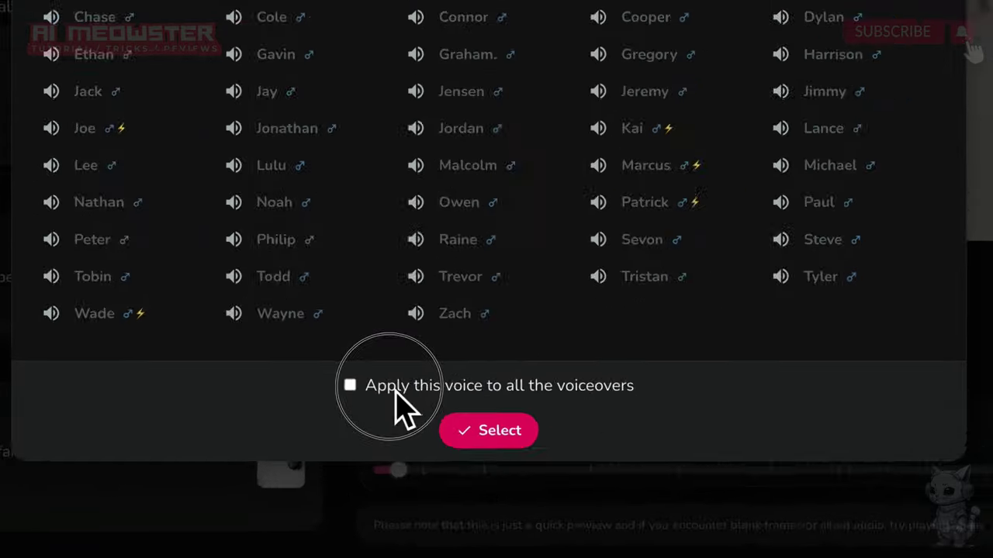
pyautogui.click(395, 390)
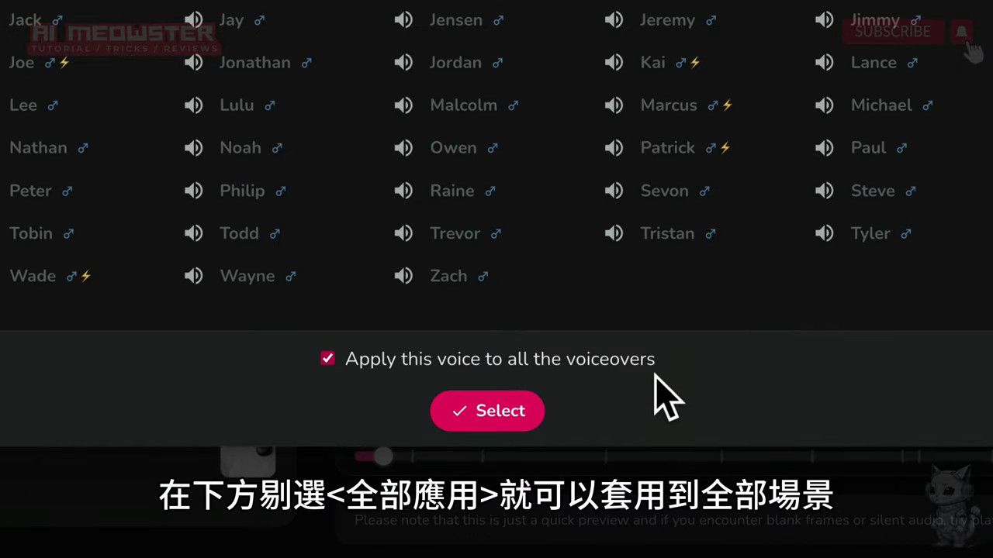
pyautogui.click(501, 414)
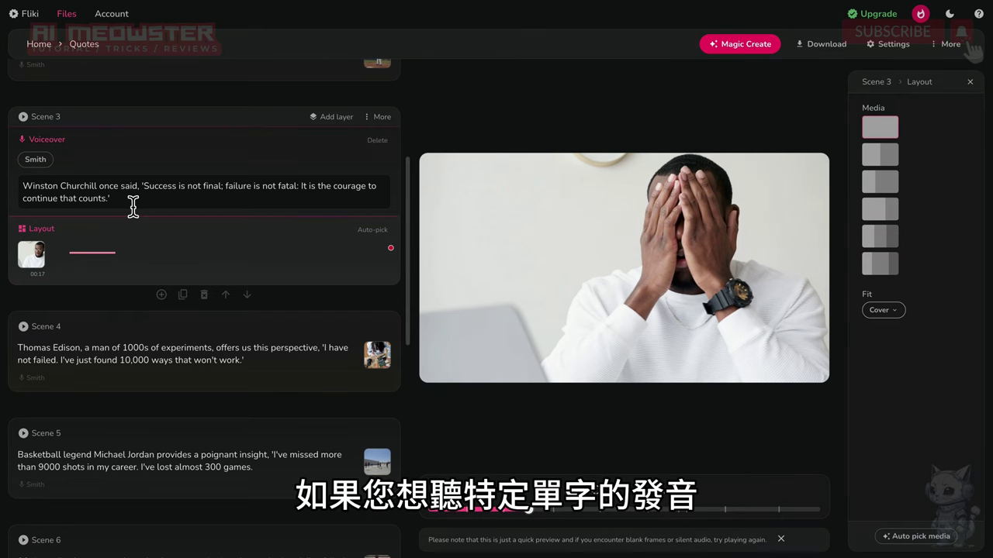
# - Select "Winston Churchill" in Scene 3's voiceover text and copy Scene 1's centred Merriweather Sequence subtitle settings to all voiceover layers
pyautogui.moveTo(23, 186); pyautogui.dragTo(99, 187)
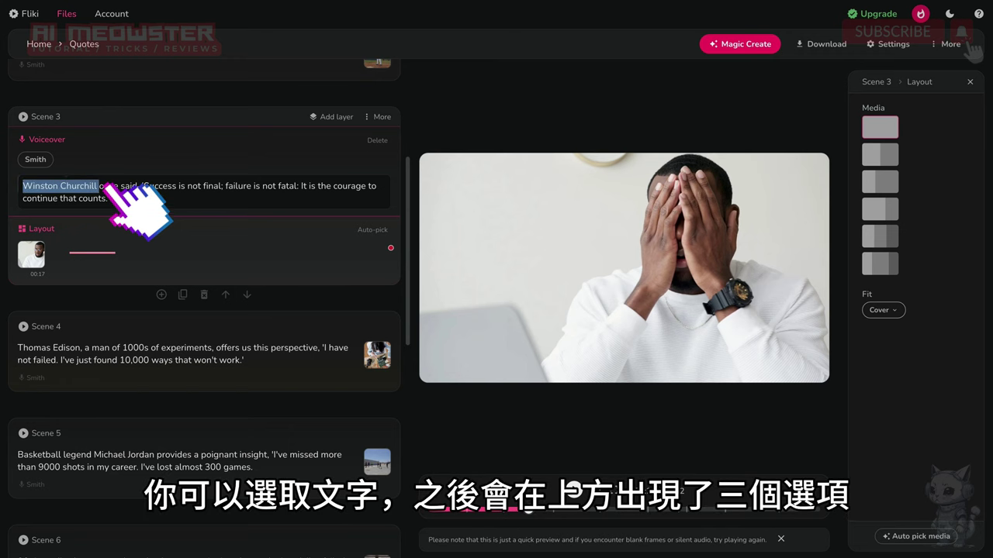
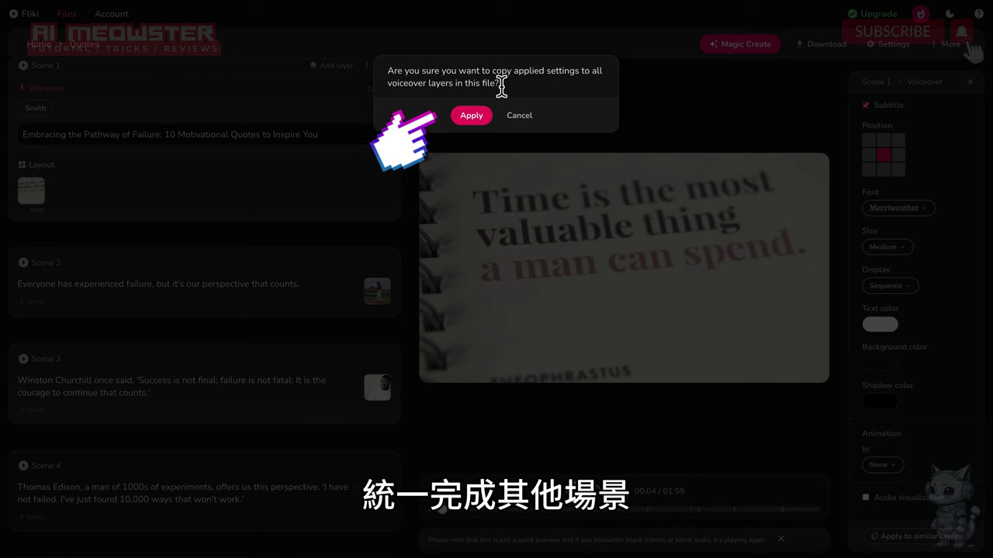
pyautogui.click(472, 118)
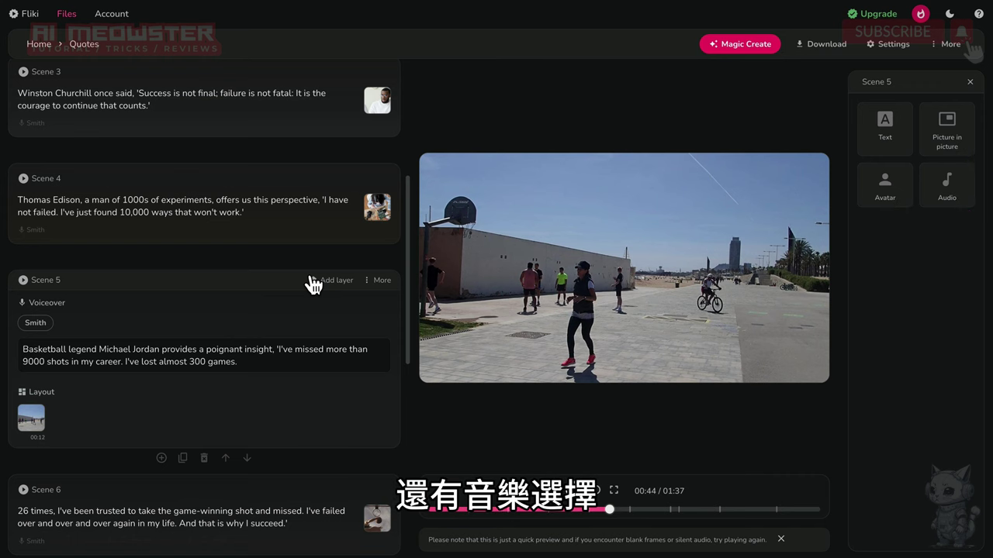
# - Add an avatar layer to Scene 5 and review the stock, uploaded and AI-generated avatar options
pyautogui.click(896, 201)
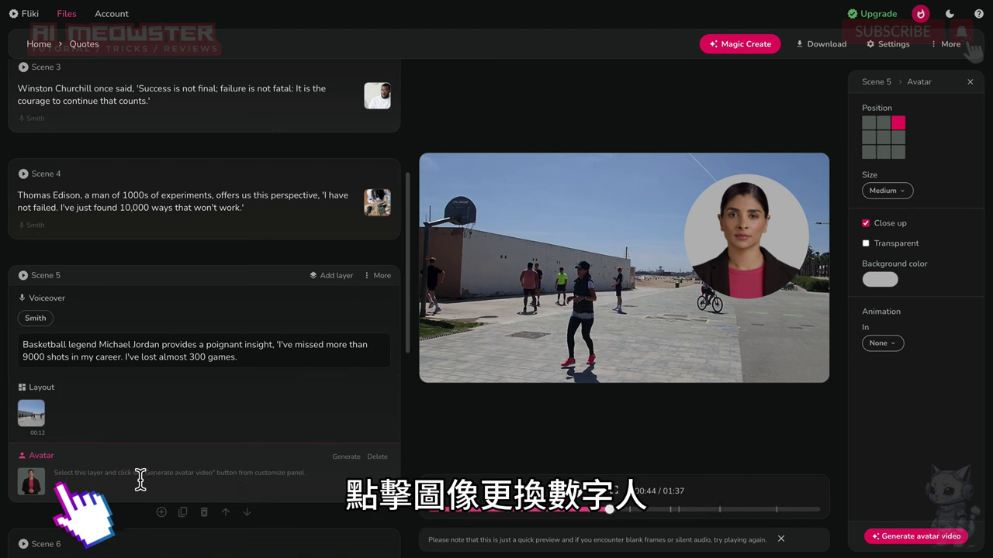
pyautogui.click(31, 482)
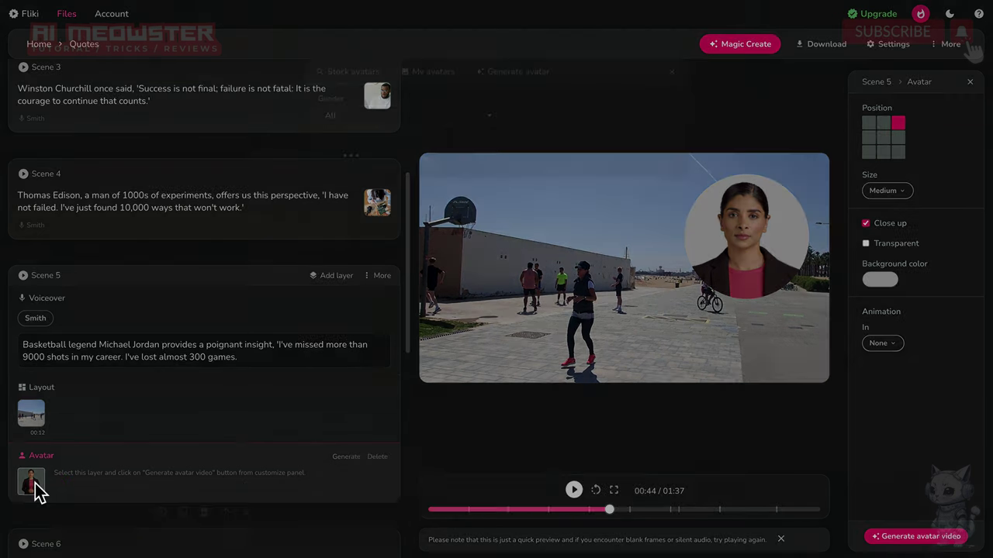
pyautogui.scroll(-15, 589, 467)
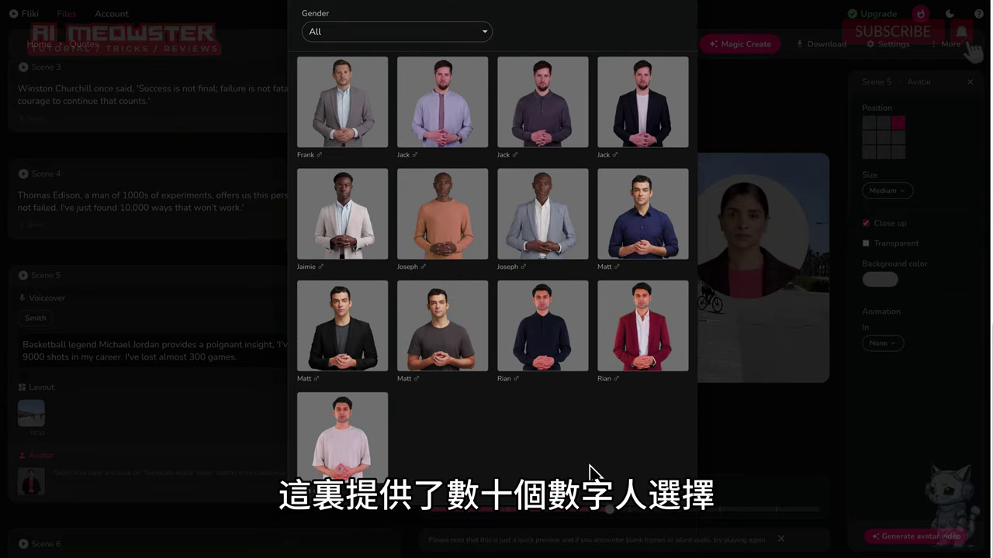
pyautogui.scroll(15, 411, 94)
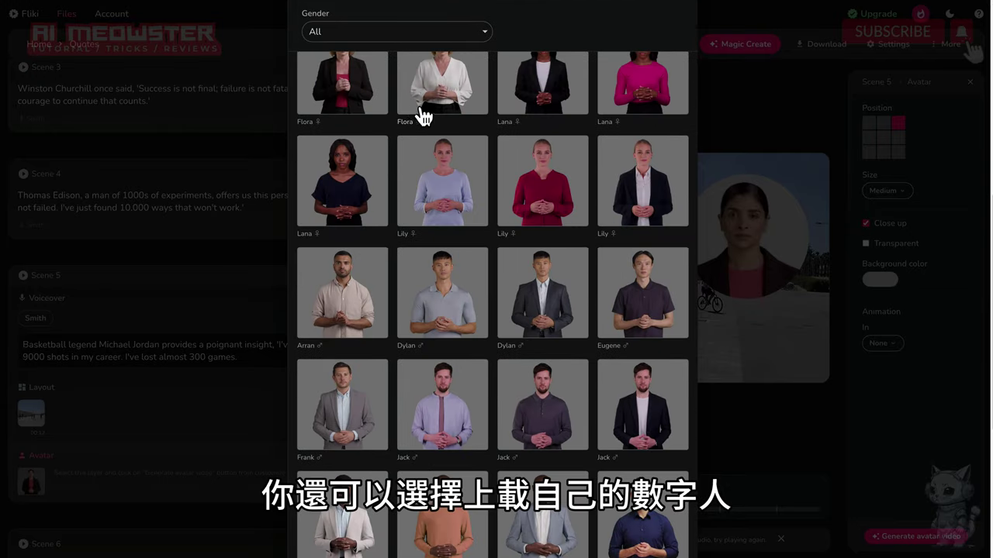
pyautogui.click(416, 71)
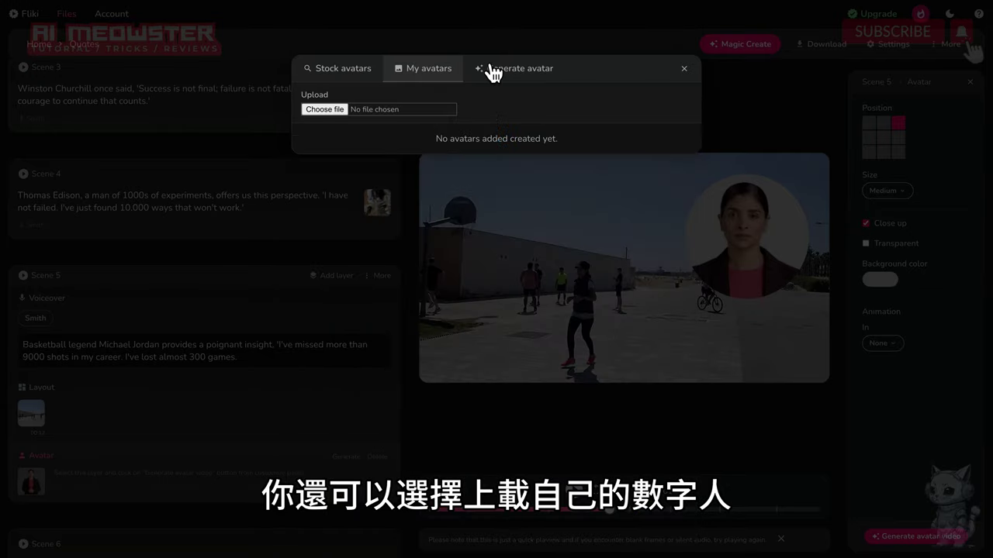
pyautogui.click(516, 70)
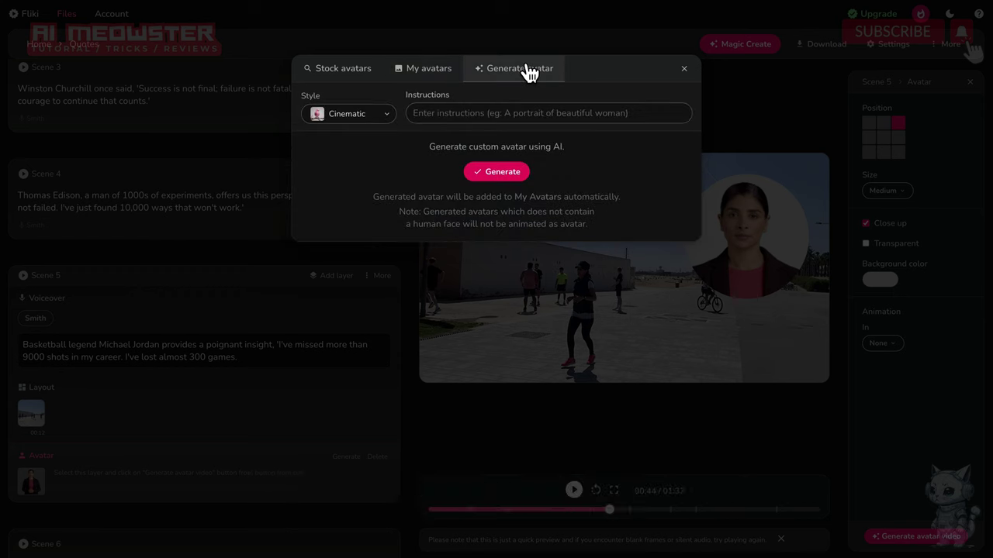
# - Choose the stock avatar Matt in the black suit for Scene 5's avatar layer
pyautogui.click(333, 70)
pyautogui.scroll(-5, 504, 384)
pyautogui.scroll(-4, 544, 392)
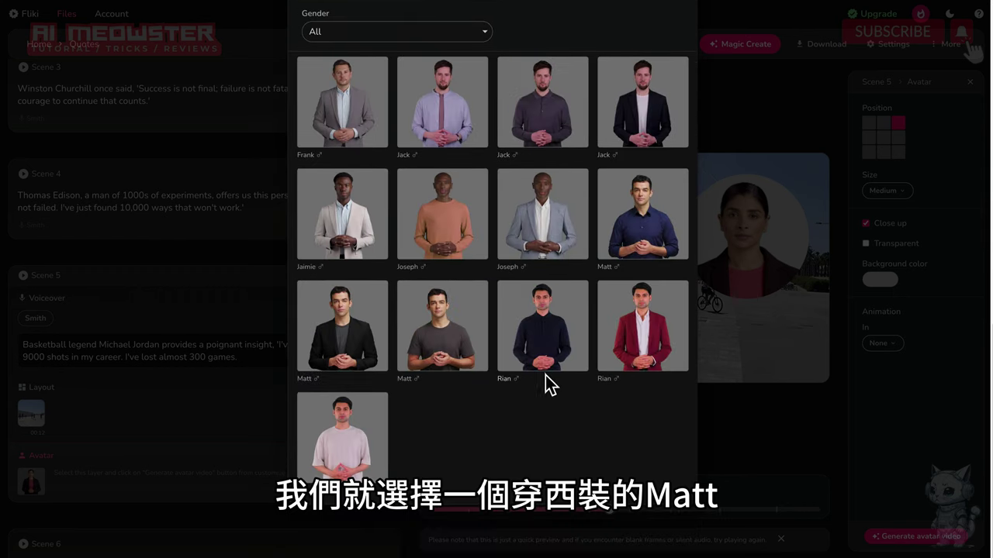
pyautogui.click(359, 354)
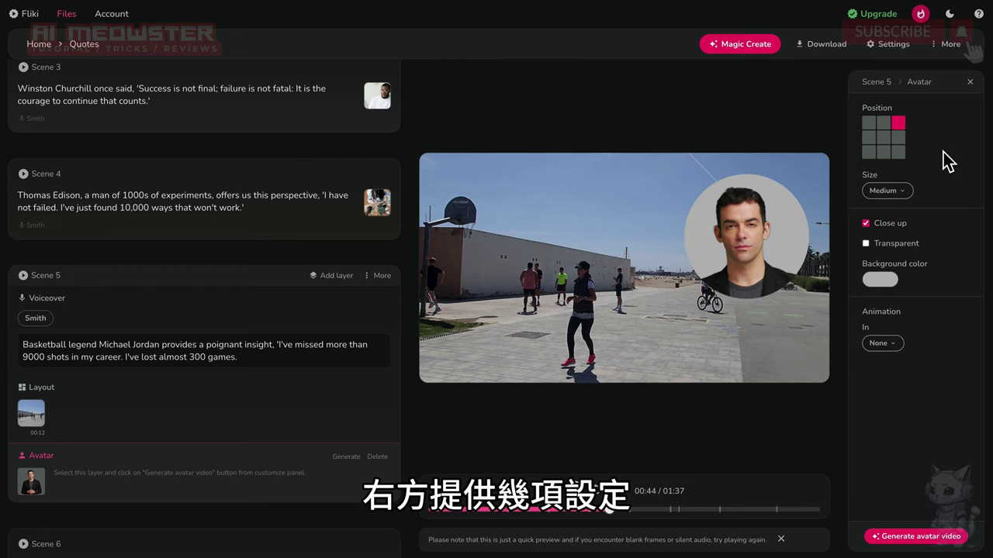
# - Make Scene 5's avatar transparent, place it in the video's lower-right corner, and disable Close up
pyautogui.click(898, 246)
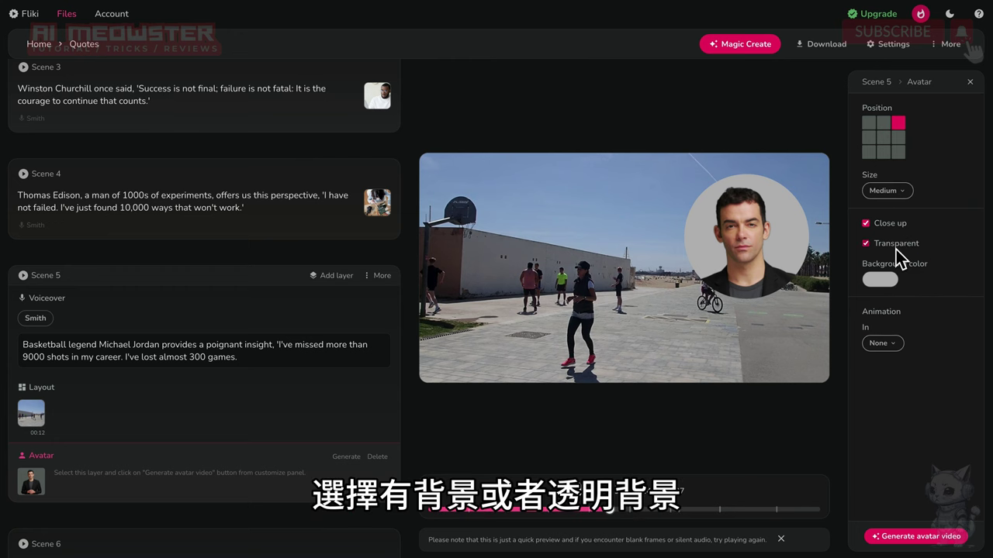
pyautogui.click(897, 152)
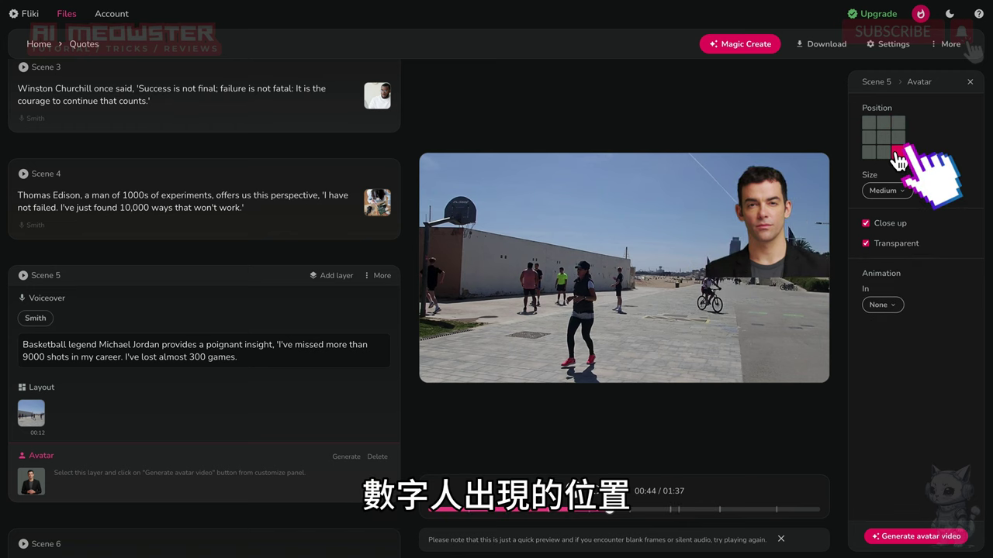
pyautogui.click(873, 225)
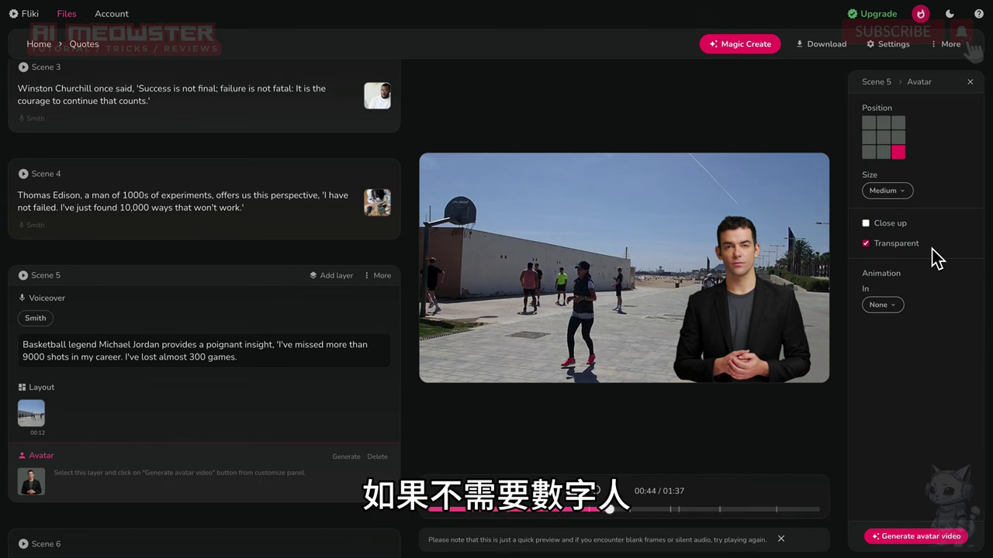
# - Delete the avatar layer from Scene 5
pyautogui.click(378, 457)
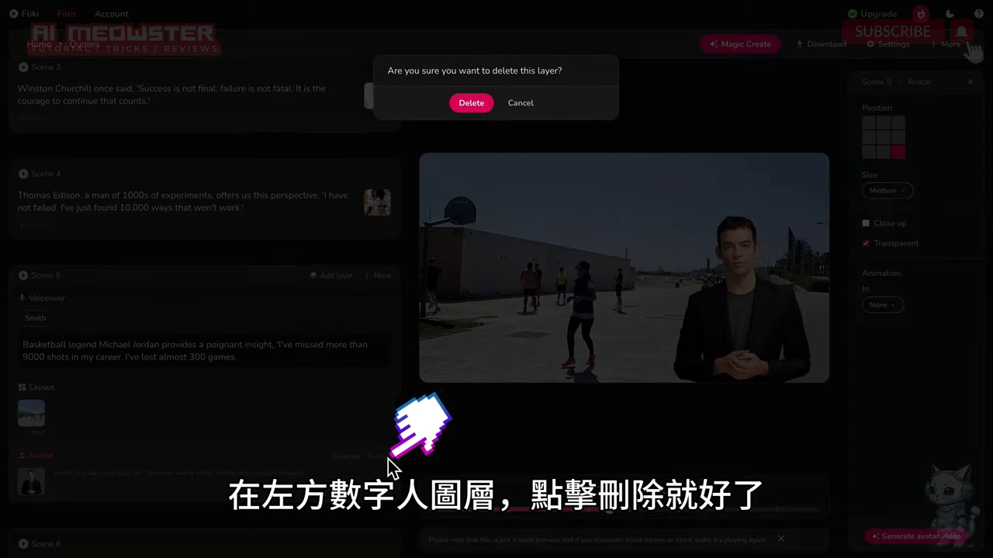
pyautogui.click(485, 104)
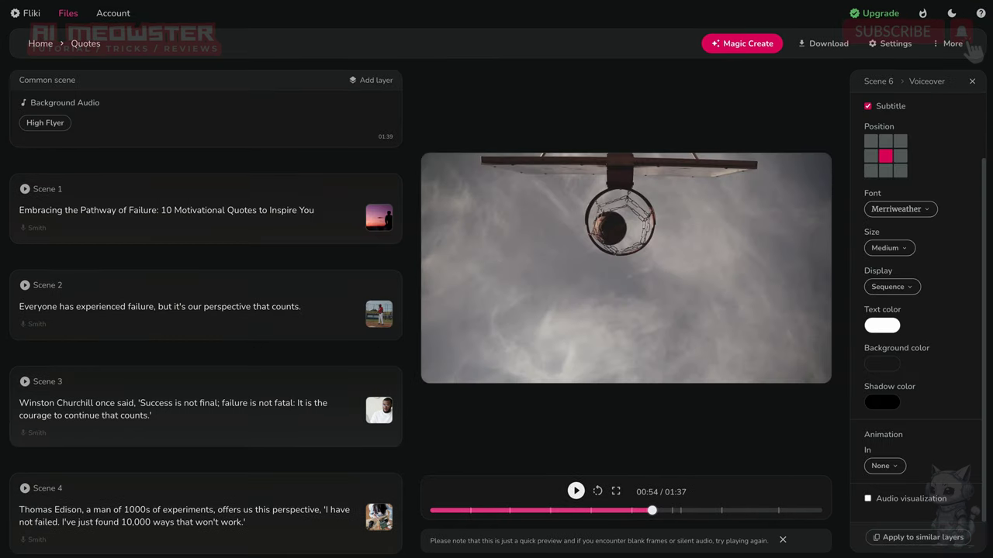
# - Look through the scenes and start a new export of the finished video for download
pyautogui.scroll(-10, 206, 310)
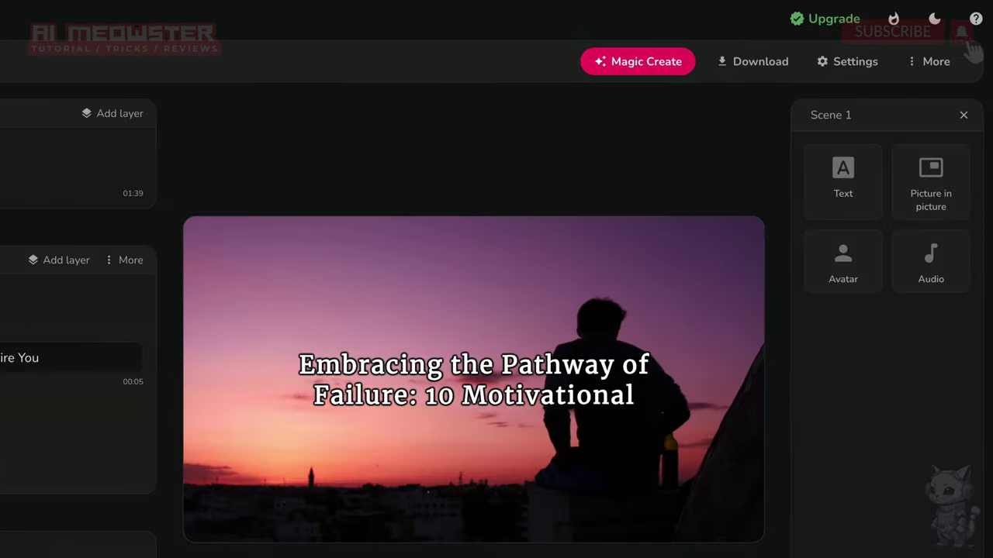
pyautogui.click(772, 64)
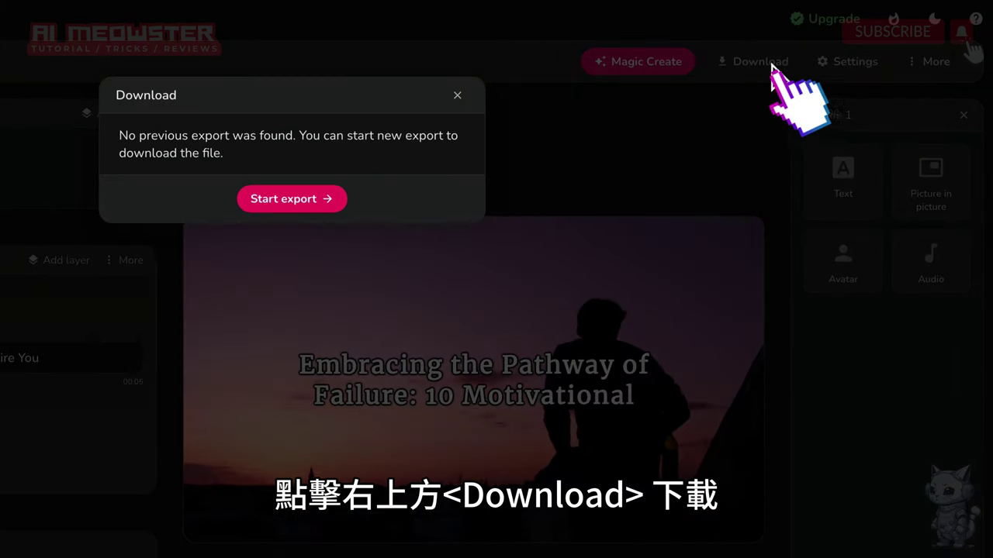
pyautogui.click(321, 199)
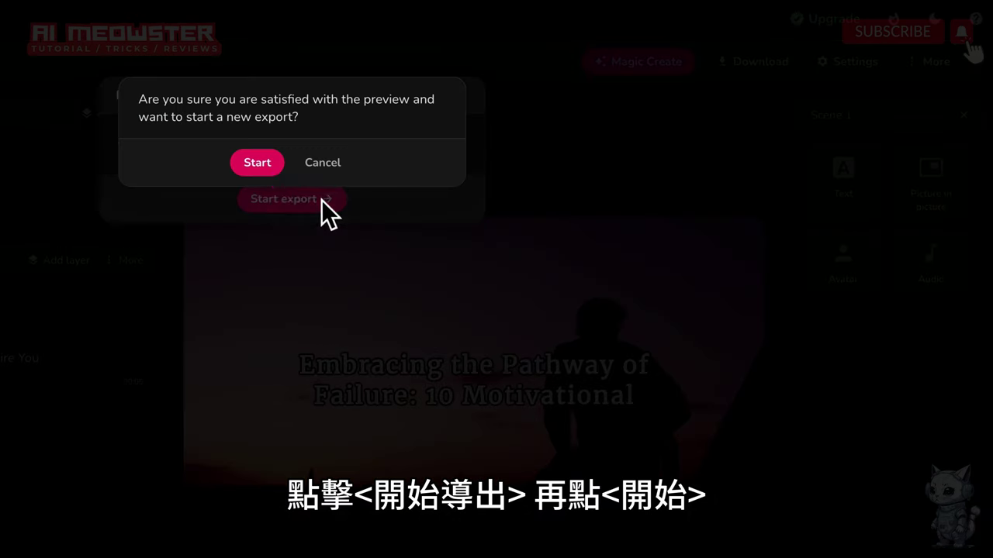
pyautogui.click(257, 163)
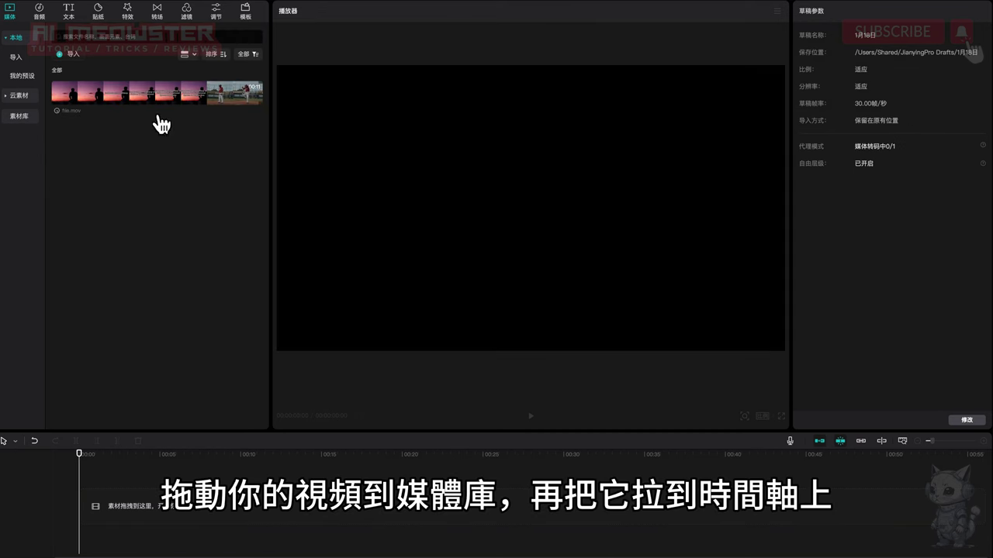
# - Switch to JianyingPro, place the imported file.mov on the timeline, and open the clip's basic colour adjustments
pyautogui.moveTo(155, 121); pyautogui.dragTo(194, 477)
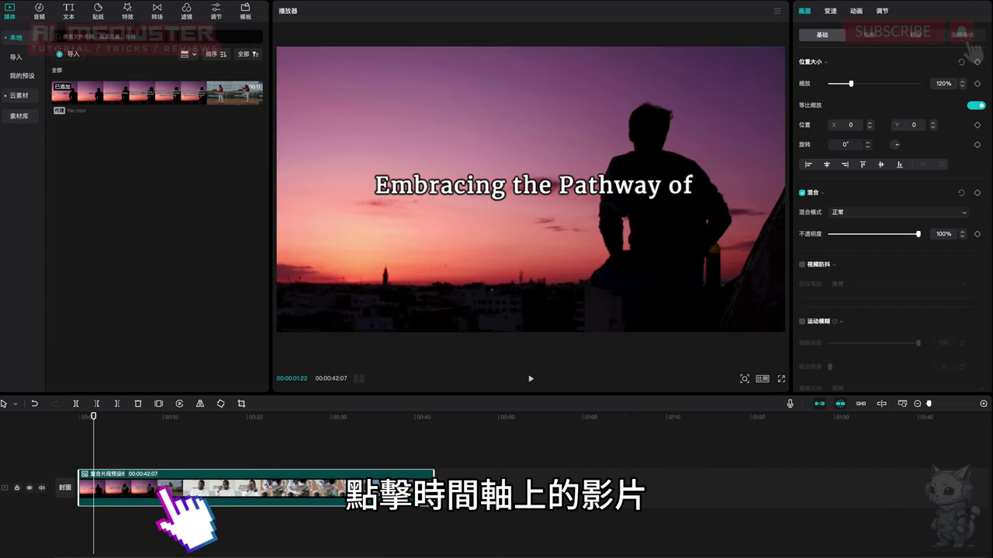
pyautogui.click(884, 12)
pyautogui.scroll(-5, 931, 245)
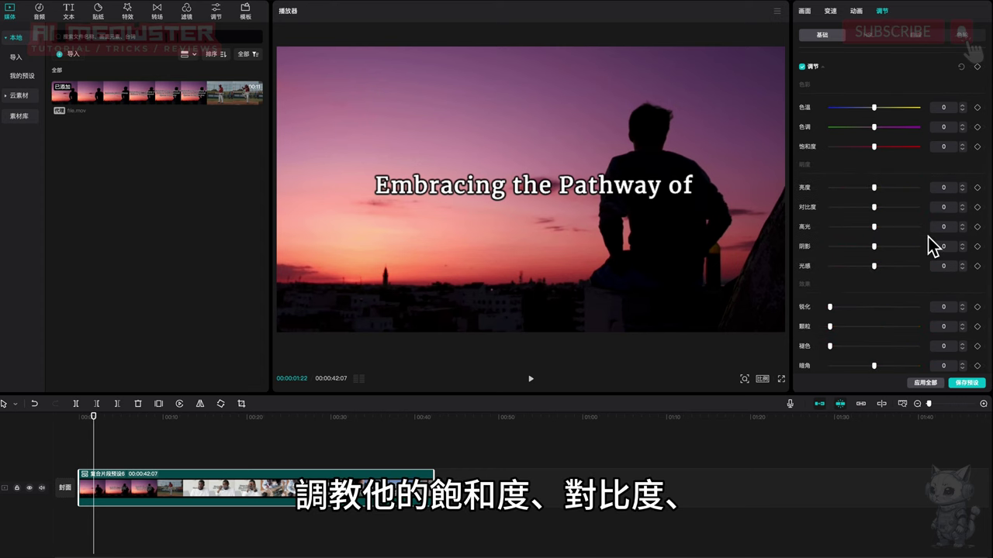
# - Set the clip's saturation to -37, brightness to 5, contrast to 18 and vignette to 22
pyautogui.moveTo(875, 146); pyautogui.dragTo(860, 147)
pyautogui.moveTo(874, 187); pyautogui.dragTo(887, 207)
pyautogui.moveTo(849, 148); pyautogui.dragTo(840, 149)
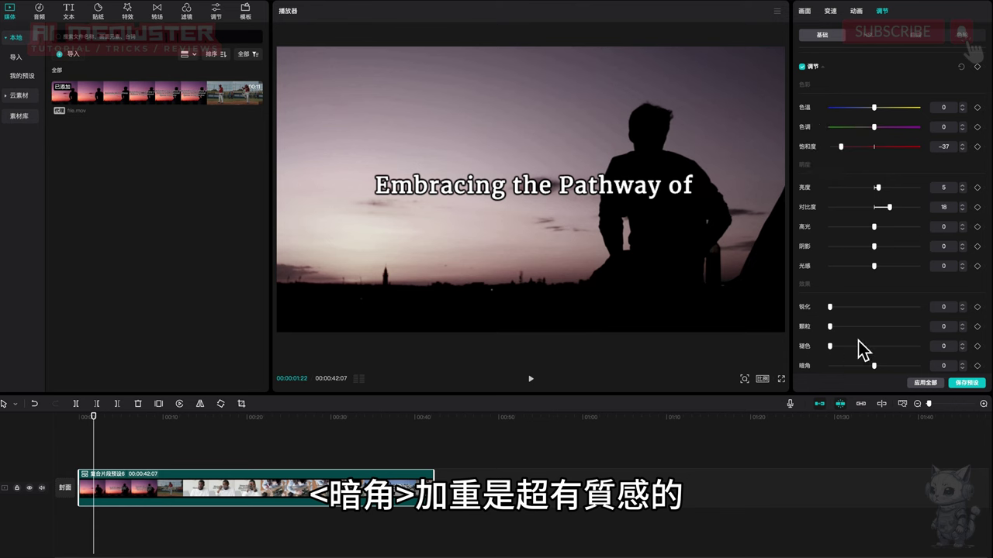
pyautogui.moveTo(874, 366); pyautogui.dragTo(894, 365)
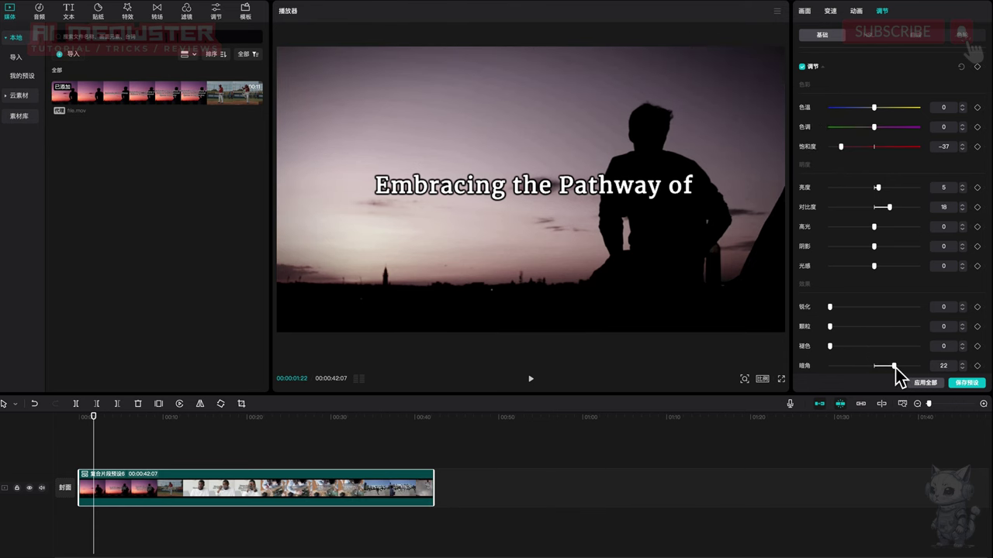
# - Set the clip's highlights and shadows to 10, sharpening to 2, grain to 24, fade to 17 and saturation to -42
pyautogui.moveTo(830, 346); pyautogui.dragTo(845, 347)
pyautogui.moveTo(874, 246); pyautogui.dragTo(881, 227)
pyautogui.moveTo(874, 266); pyautogui.dragTo(886, 266)
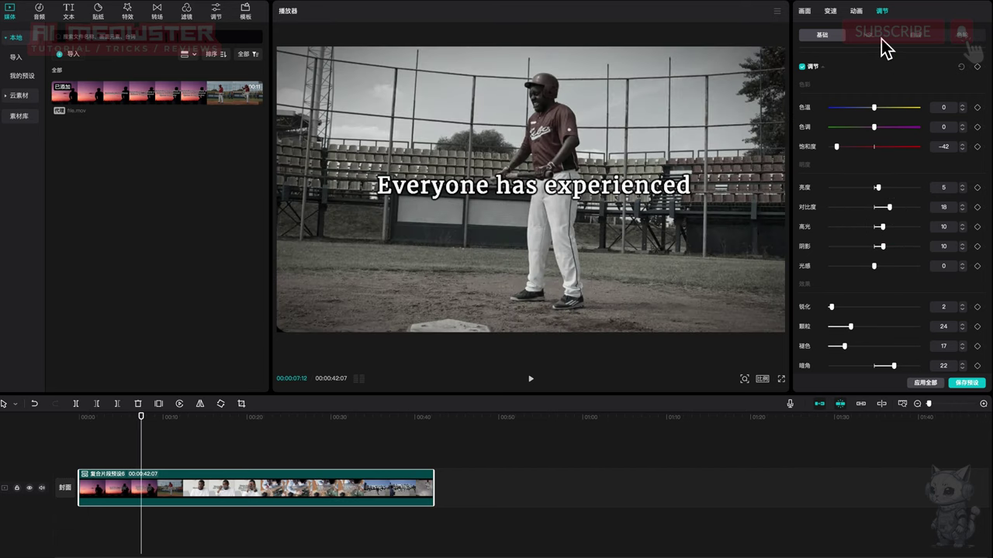
# - In the HSL adjustments, lower the clip's orange saturation and set red saturation to -58 and red brightness to -79
pyautogui.click(872, 36)
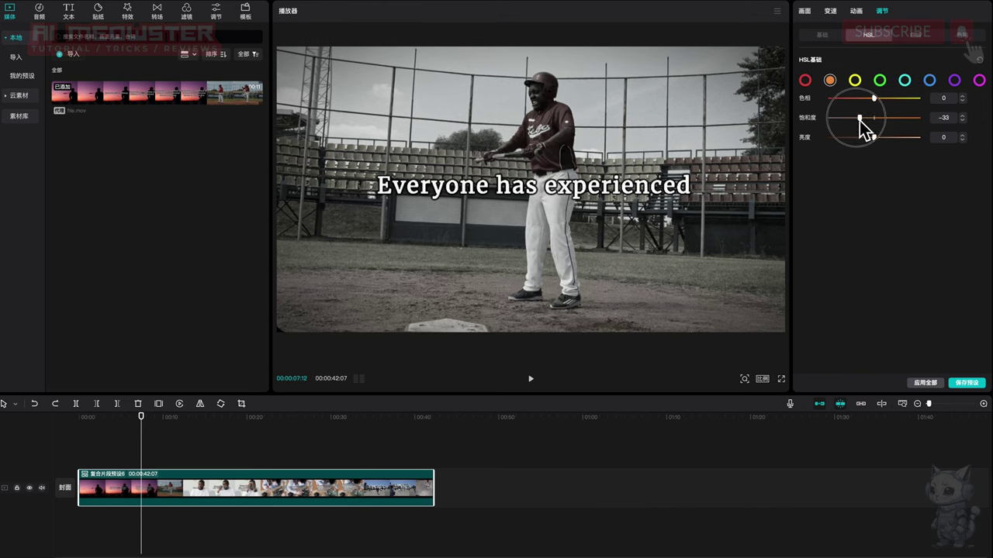
pyautogui.moveTo(860, 119)
pyautogui.mouseDown()
pyautogui.moveTo(835, 122)
pyautogui.moveTo(845, 122)
pyautogui.mouseUp()
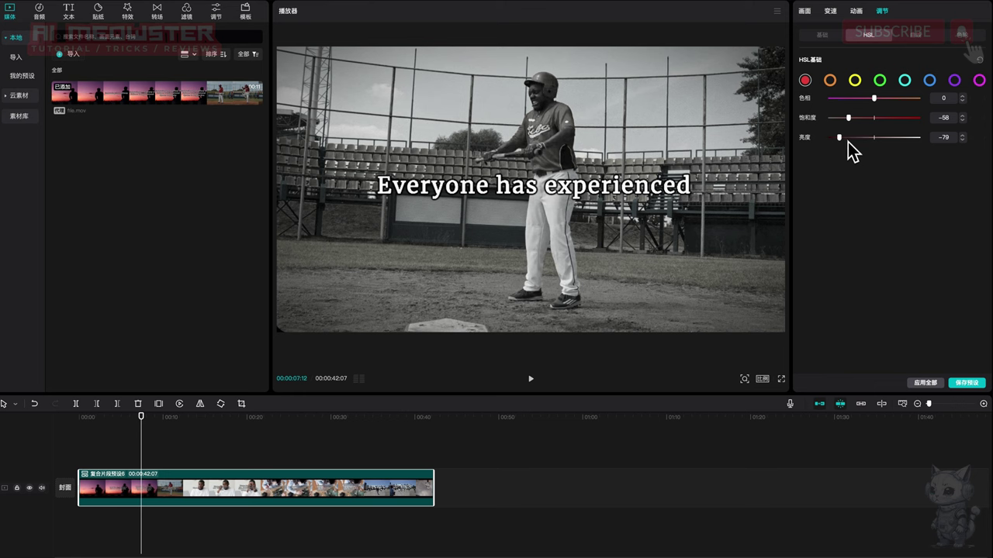
# - Split the timeline clip at 00:00:11:14, where the baseball scene changes to the man in white
pyautogui.moveTo(177, 423); pyautogui.dragTo(183, 433)
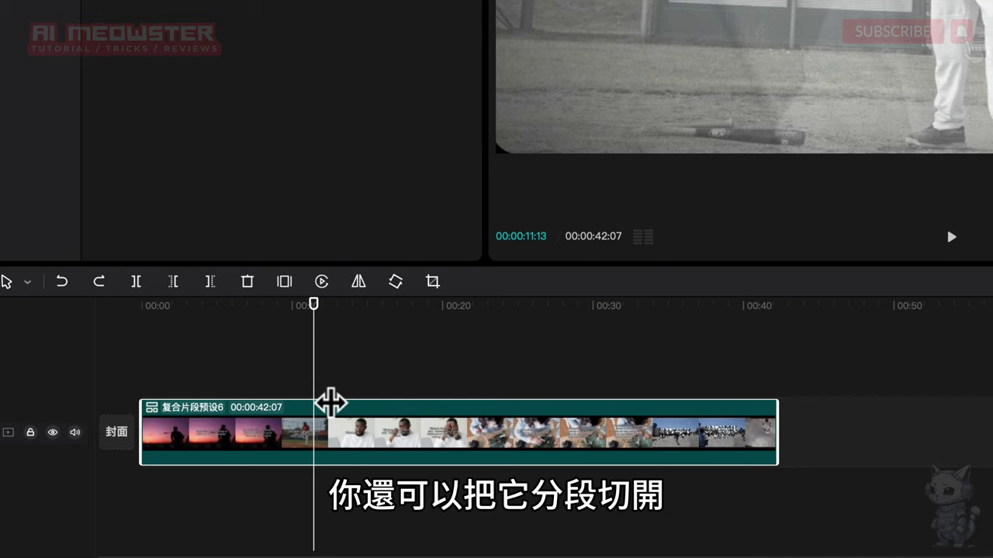
pyautogui.click(181, 471)
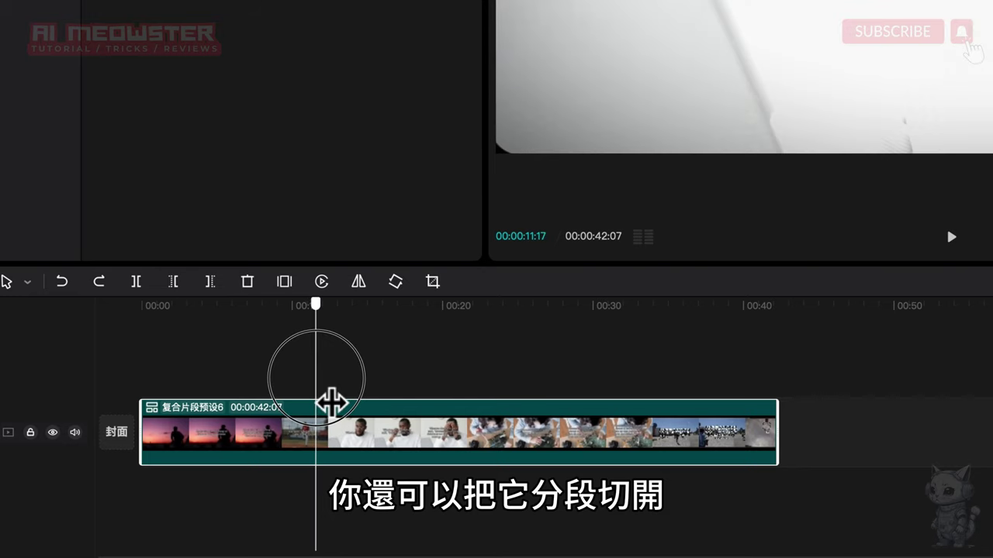
pyautogui.moveTo(325, 401); pyautogui.dragTo(330, 402)
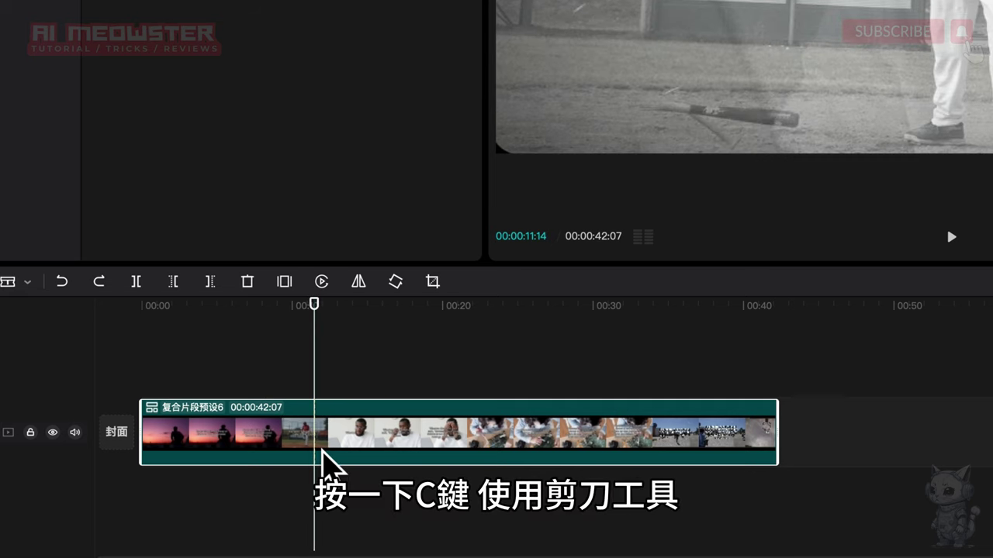
pyautogui.press('c')
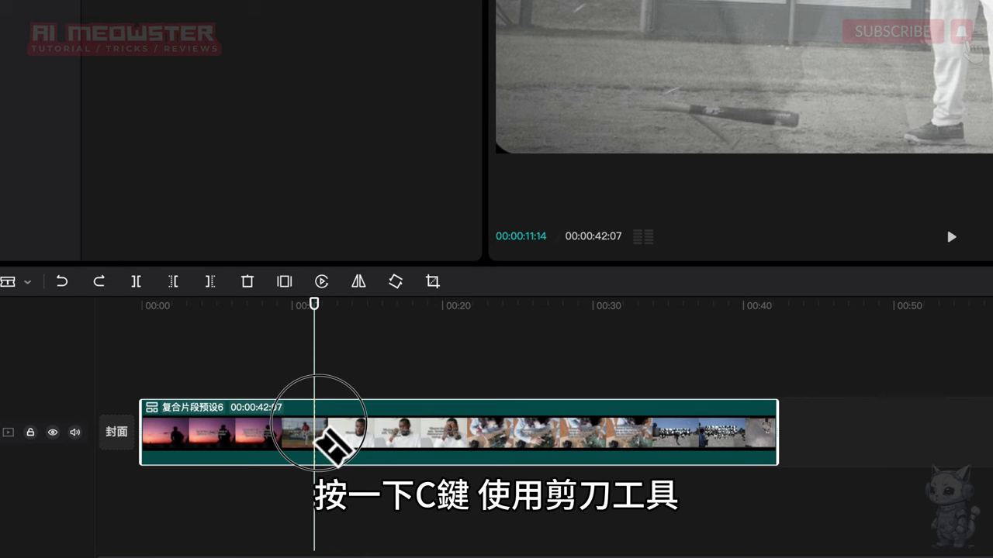
pyautogui.click(316, 426)
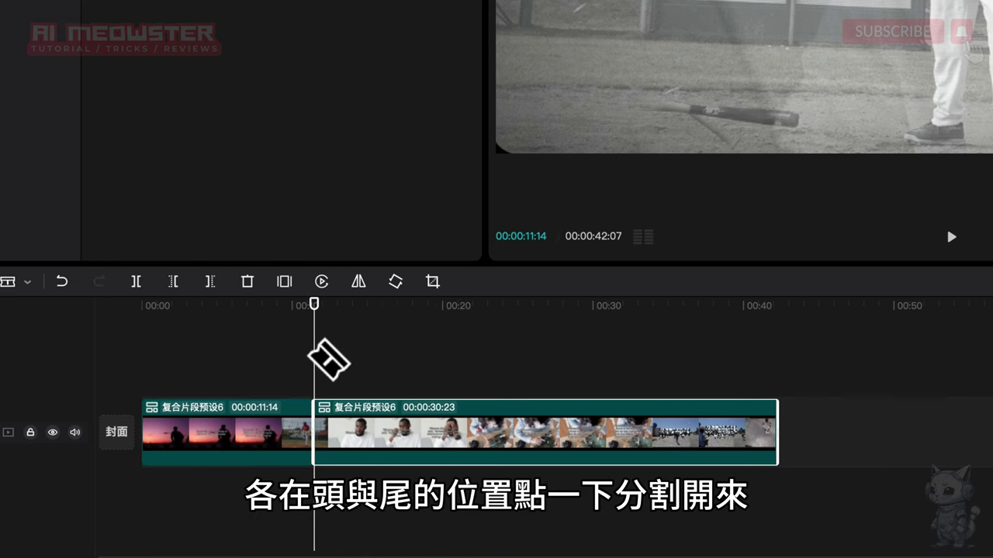
# - Split the second segment at 00:00:19:19 and return to the selection tool
pyautogui.moveTo(315, 350); pyautogui.dragTo(436, 308)
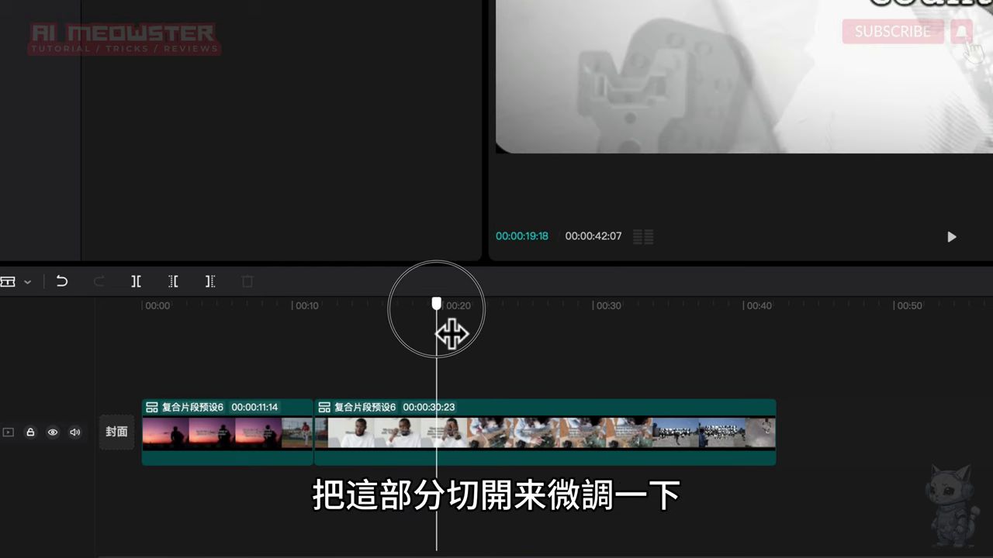
pyautogui.click(438, 434)
pyautogui.press('v')
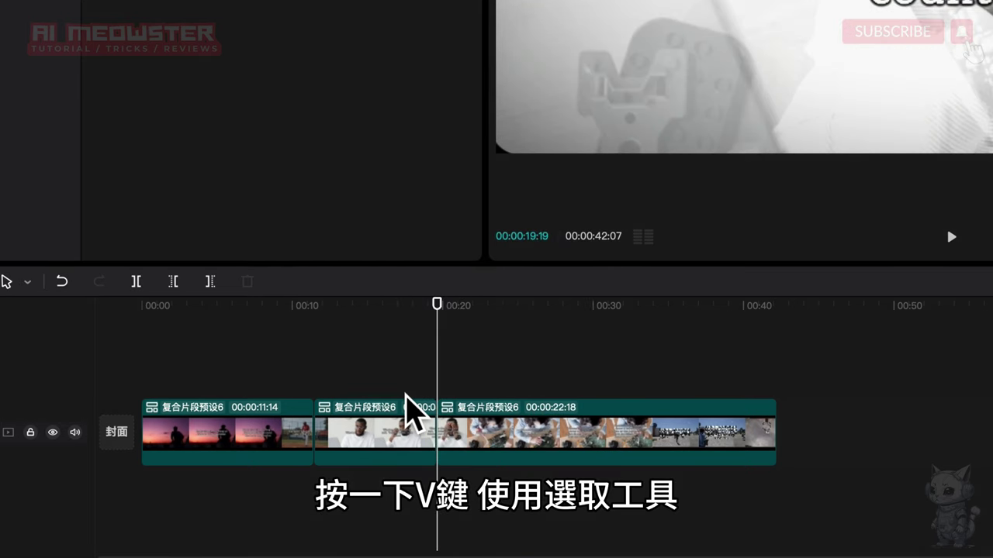
# - Select the middle segment between the two cuts and fine-tune its own colour adjustments
pyautogui.click(407, 397)
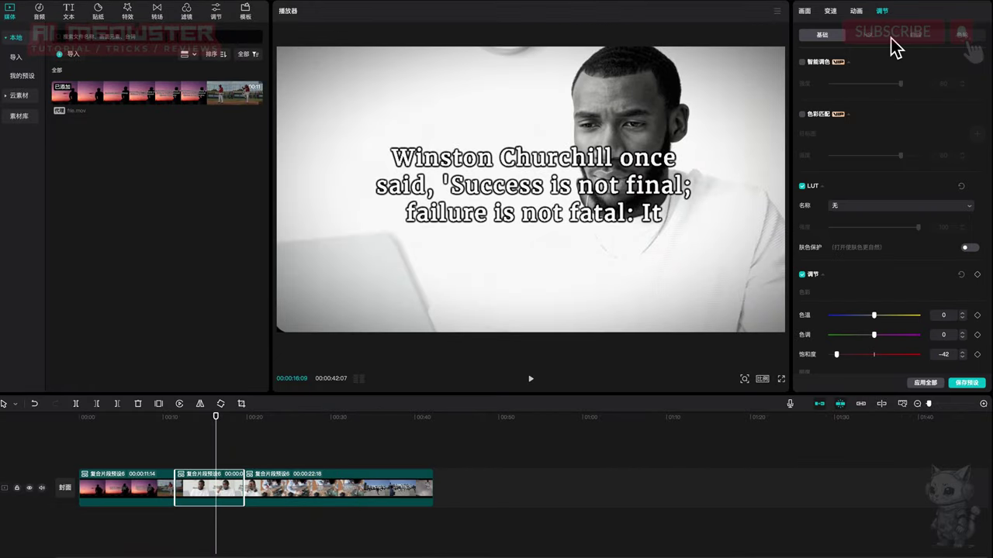
pyautogui.scroll(-5, 892, 155)
pyautogui.moveTo(877, 246); pyautogui.dragTo(857, 266)
pyautogui.moveTo(893, 365); pyautogui.dragTo(911, 372)
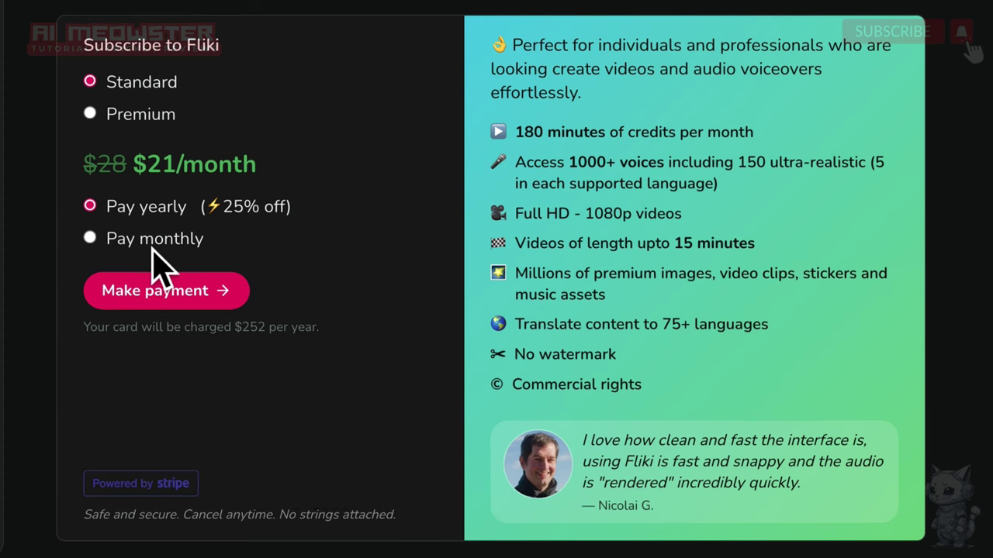
# - Switch to Fliki's subscription page and view the Premium plan with yearly payment
pyautogui.click(152, 247)
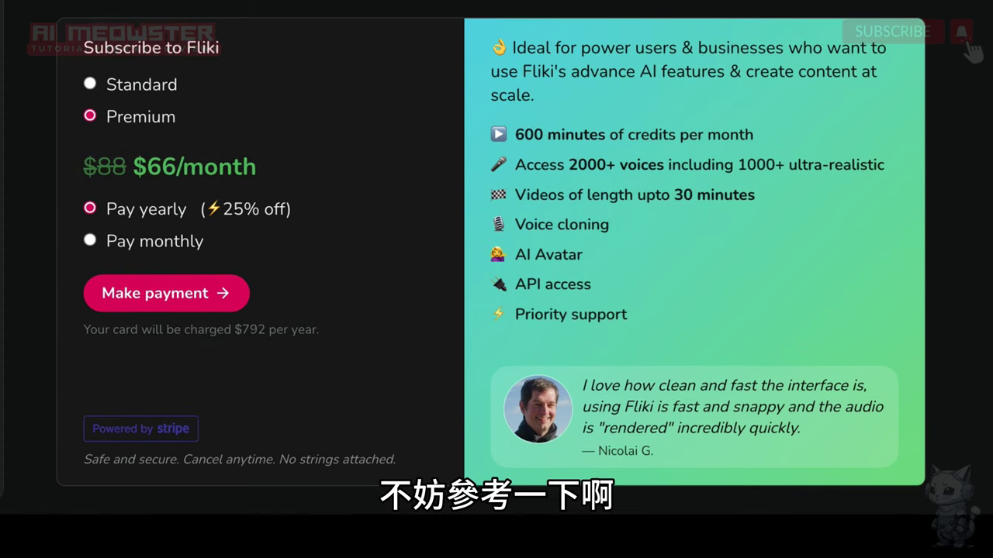